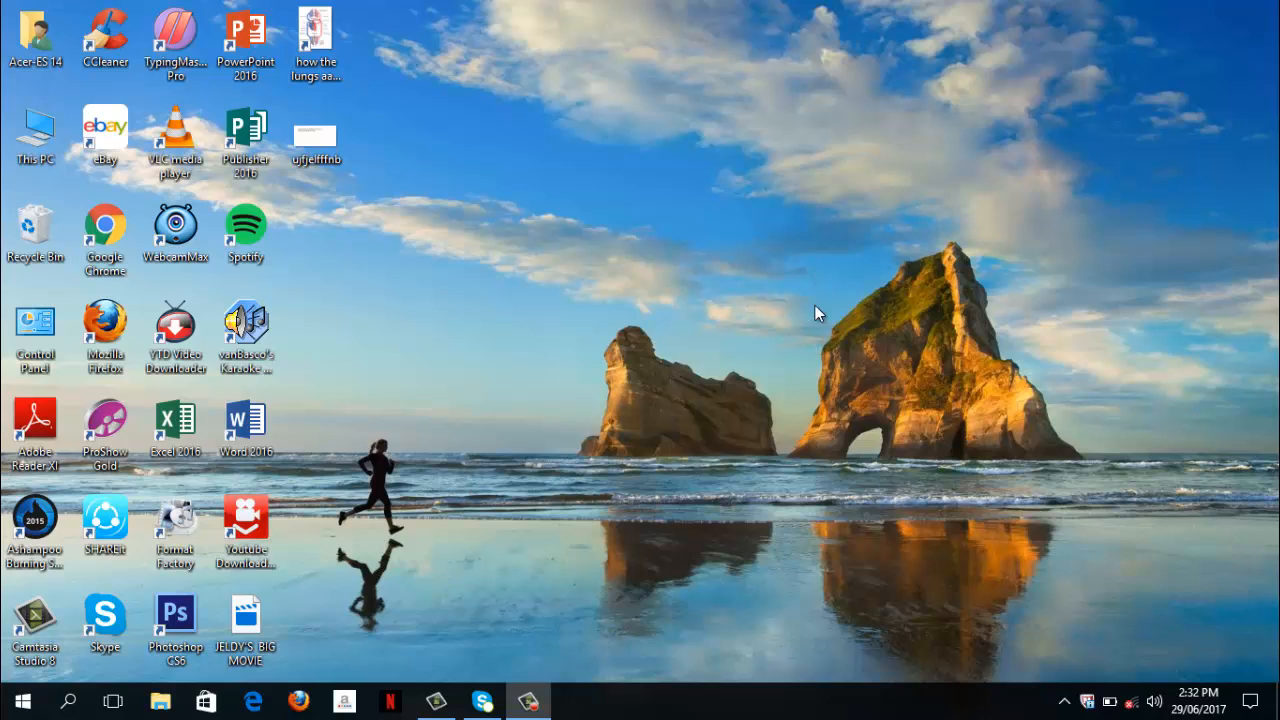
Start Excel, dismiss the Office sign-in window and create a blank workbook
double_click(175, 422)
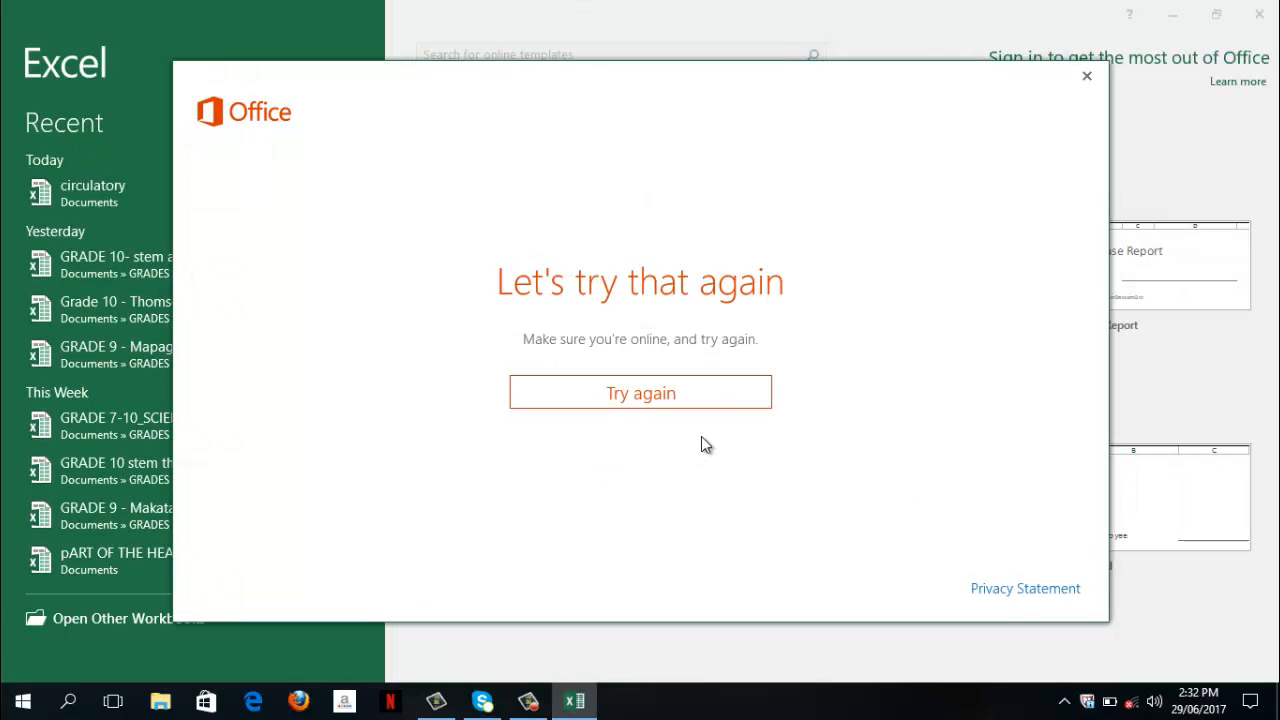
click(1077, 82)
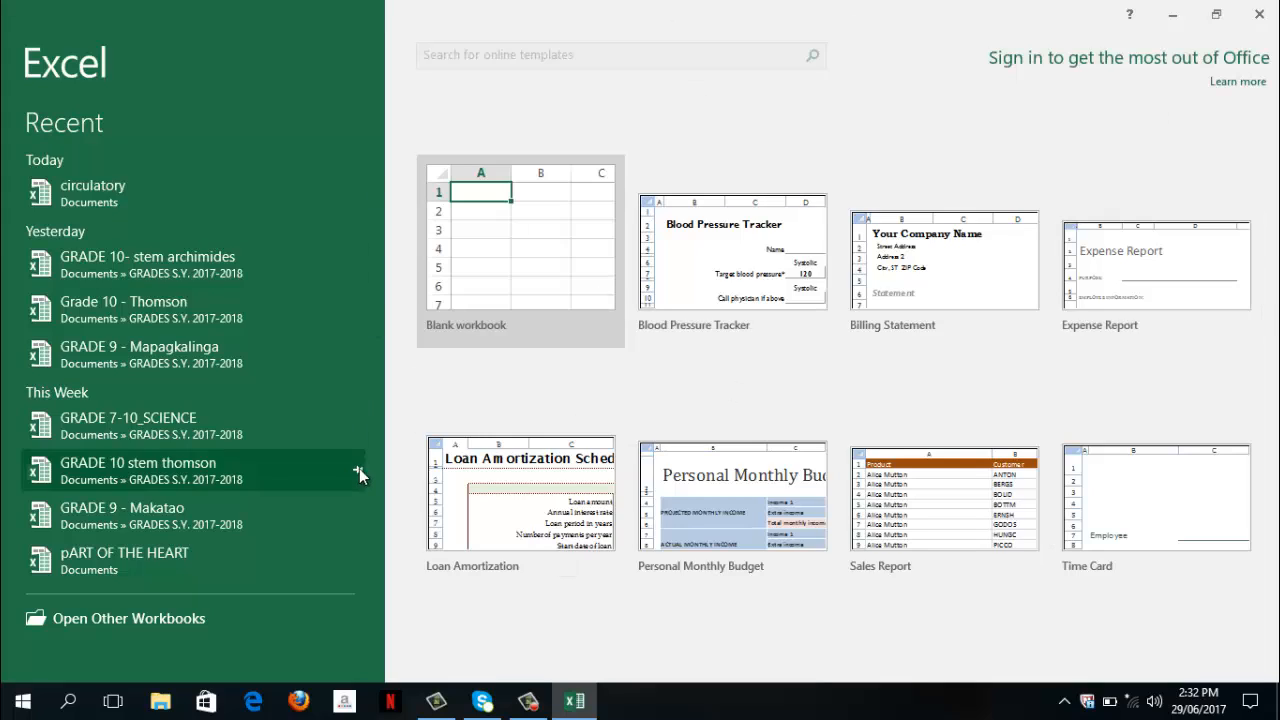
click(492, 273)
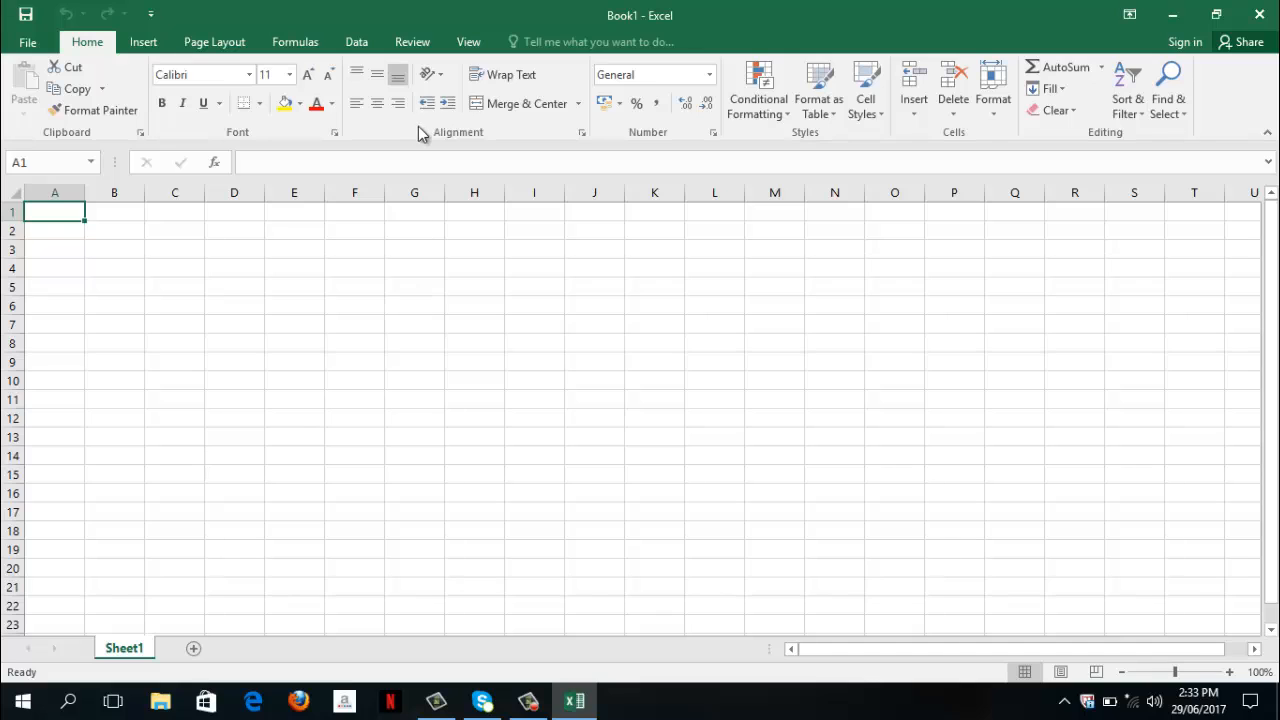
Switch the worksheet to Page Layout view and zoom out to 20% so several pages show
click(468, 45)
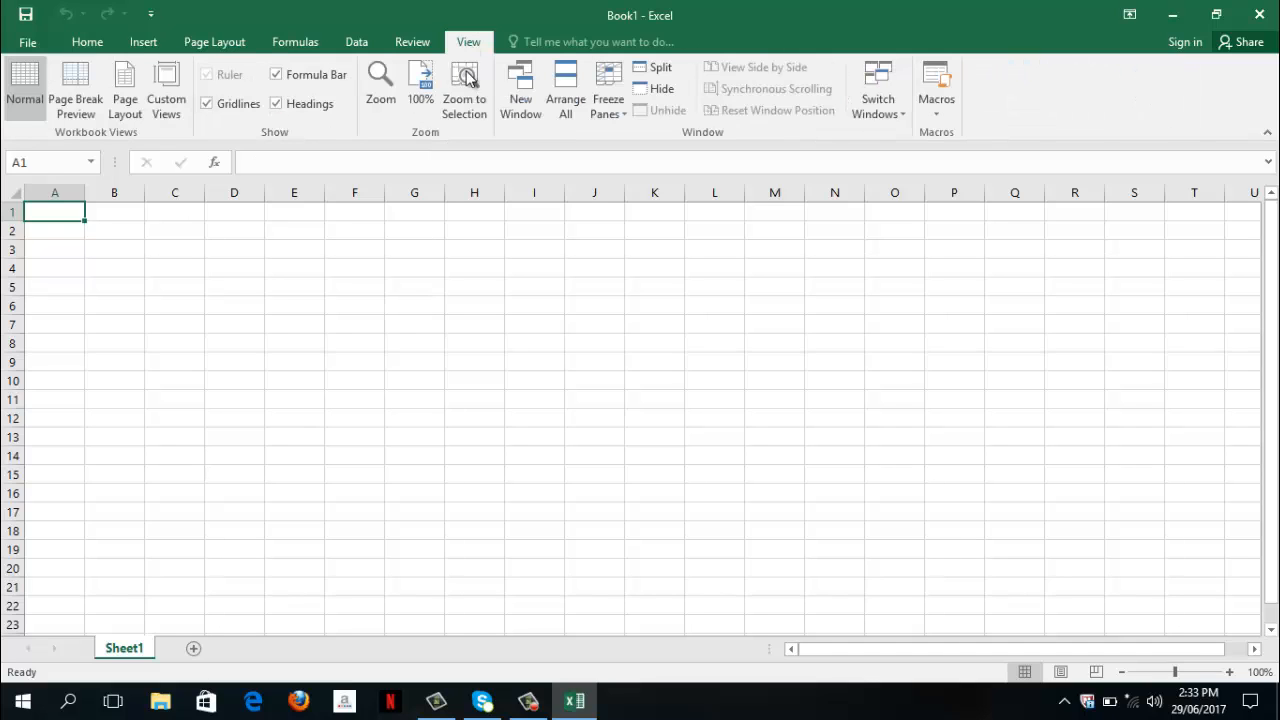
click(125, 110)
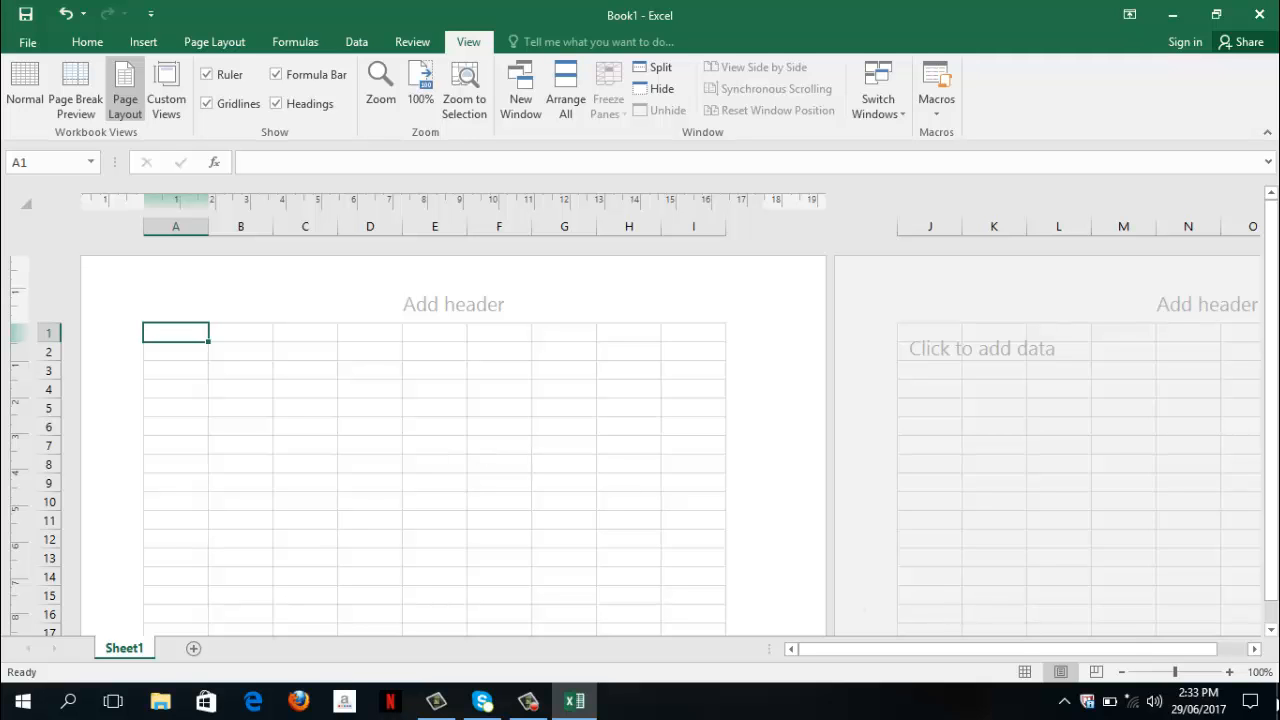
click(1122, 674)
click(1122, 674)
click(1122, 674)
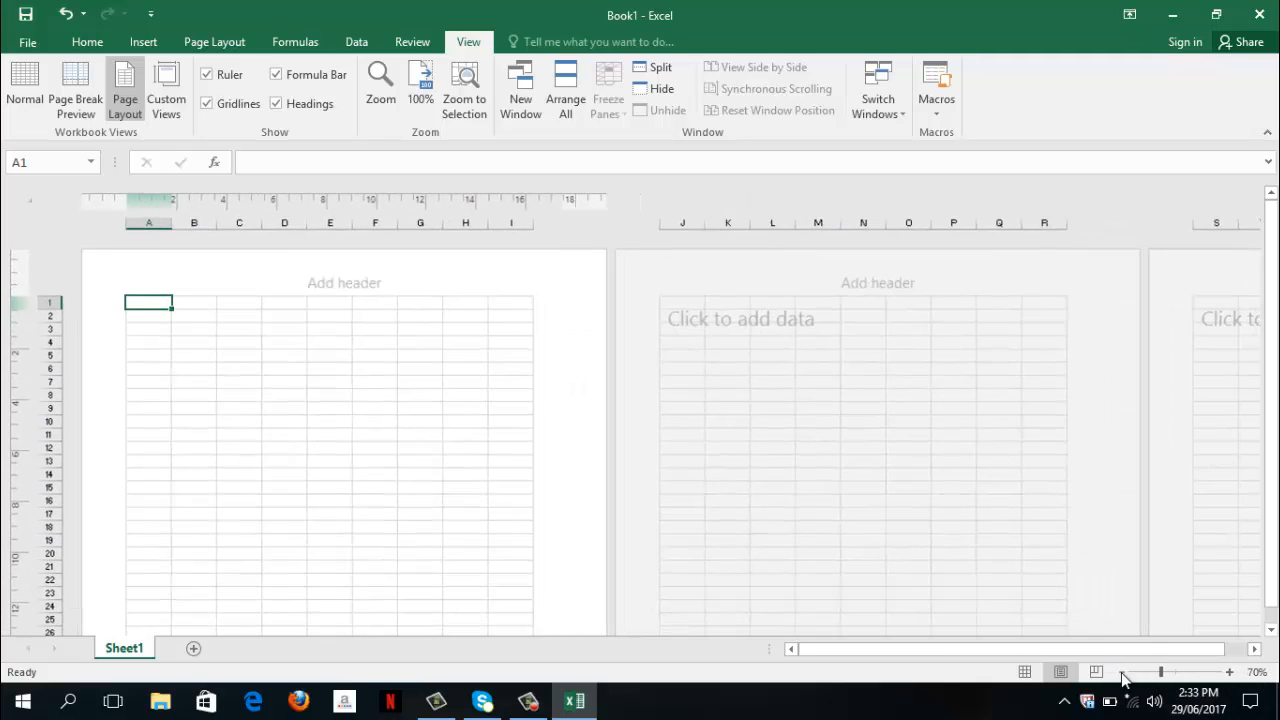
click(1122, 674)
click(1122, 674)
click(1122, 674)
click(1122, 674)
click(1122, 674)
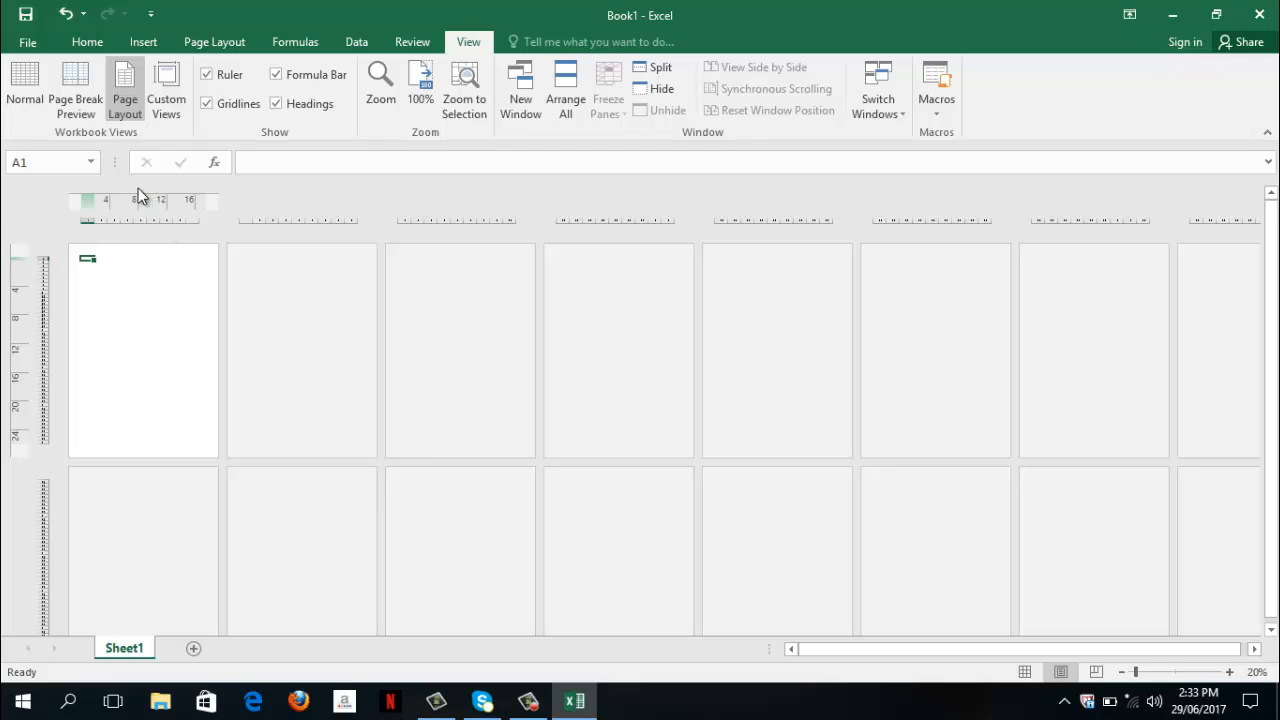
Insert the picture "how the lungs aand the heart work together - Shortcut" from the Desktop folder
click(143, 41)
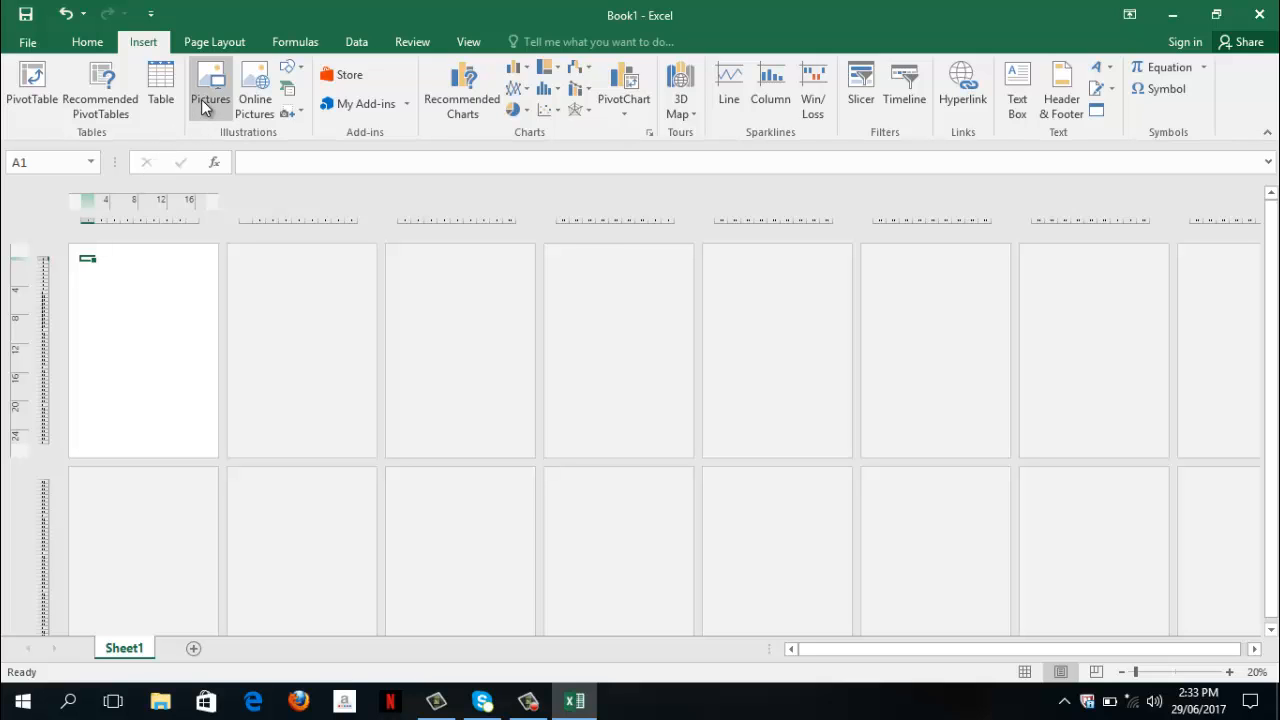
click(201, 99)
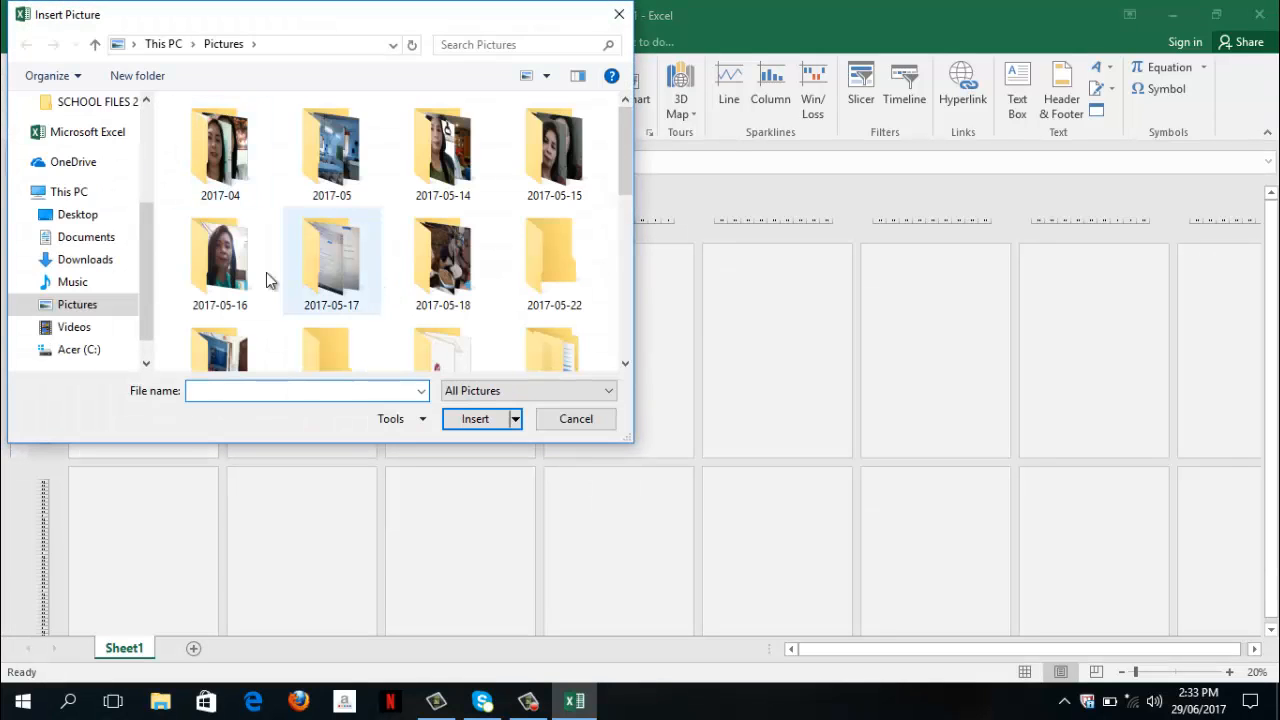
click(80, 220)
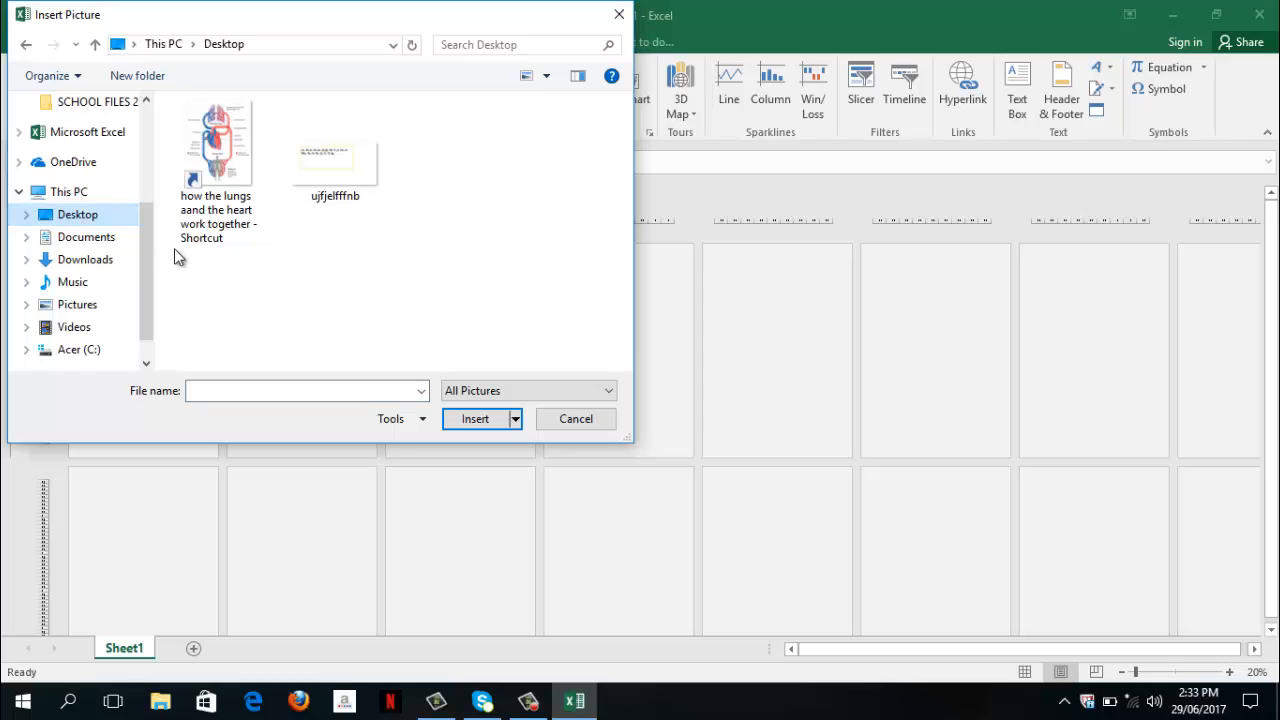
click(211, 172)
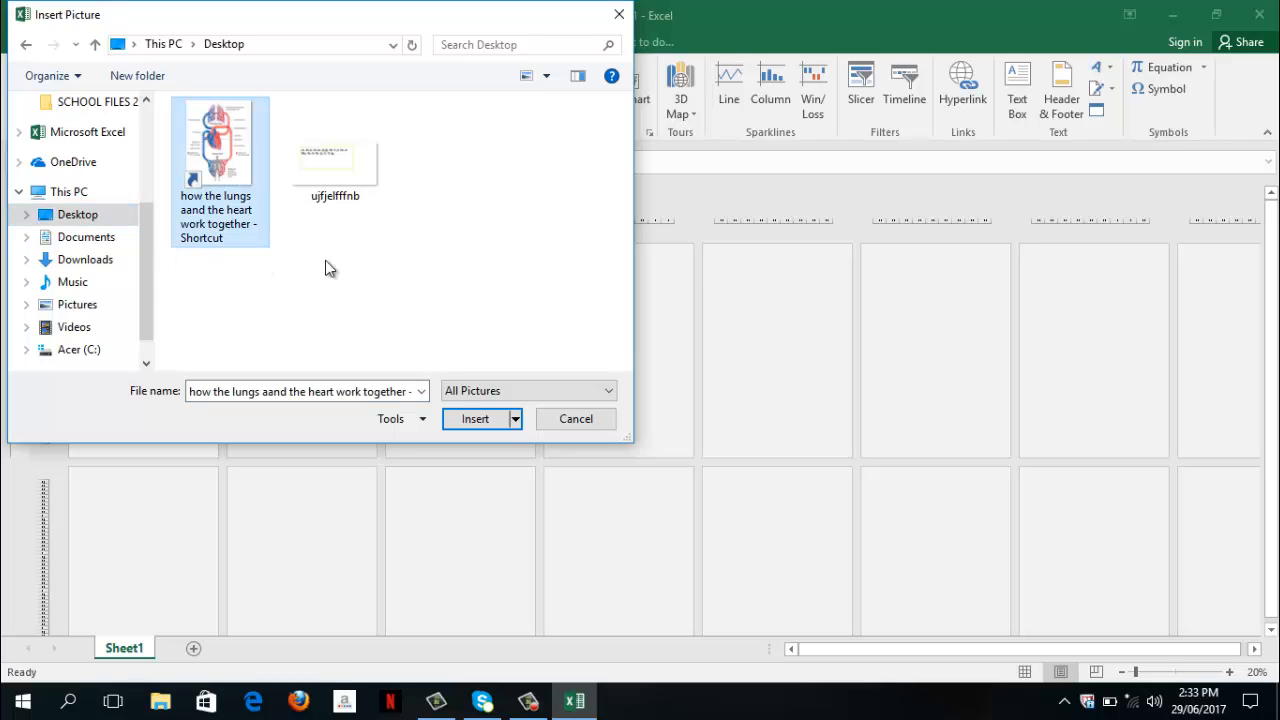
click(470, 420)
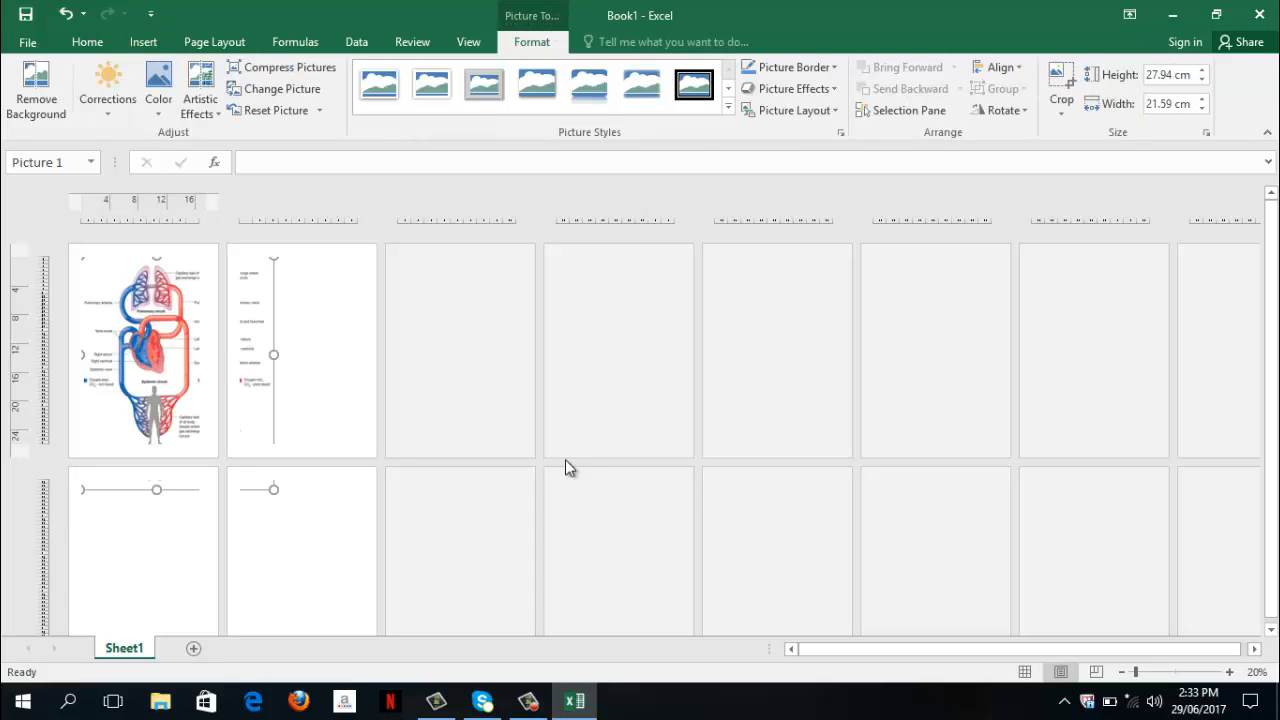
Shift the picture slightly down and stretch it to about 49.7 cm wide and 45.8 cm high, across three pages by two
mouse_move(177, 368)
mouse_down()
mouse_move(193, 388)
mouse_move(175, 360)
mouse_up()
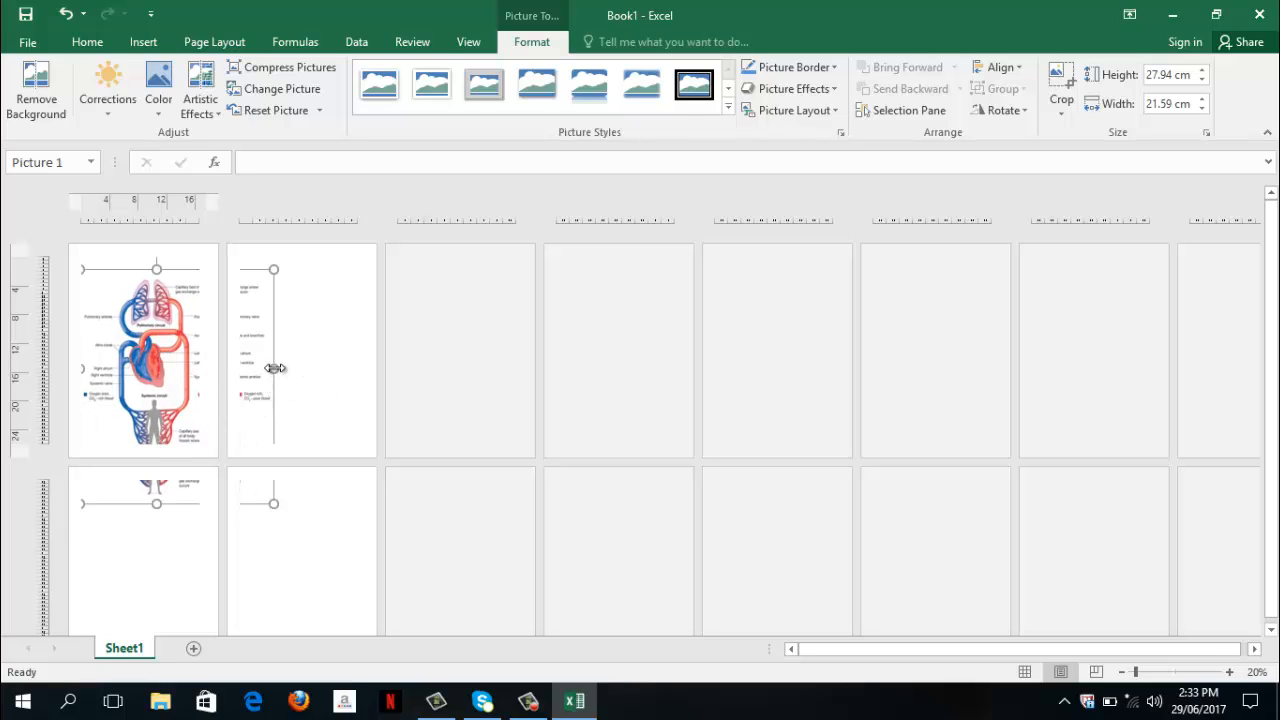
drag(273, 368, 512, 388)
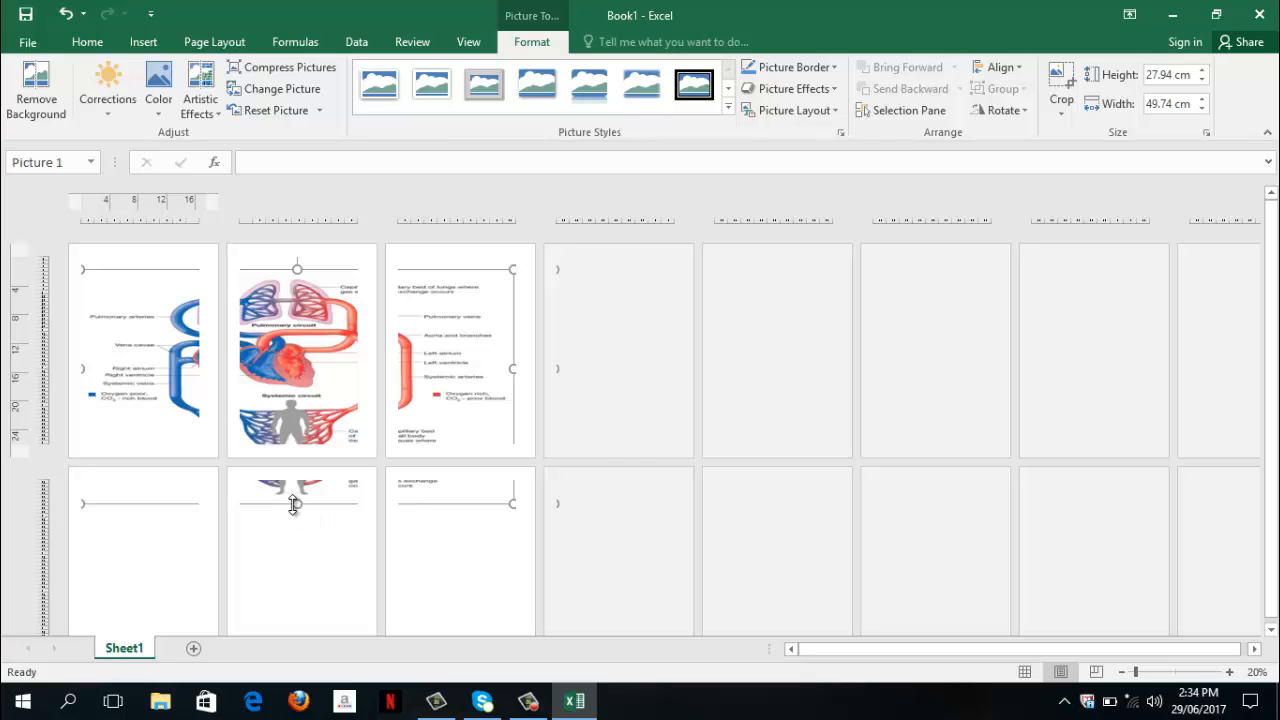
drag(297, 504, 320, 660)
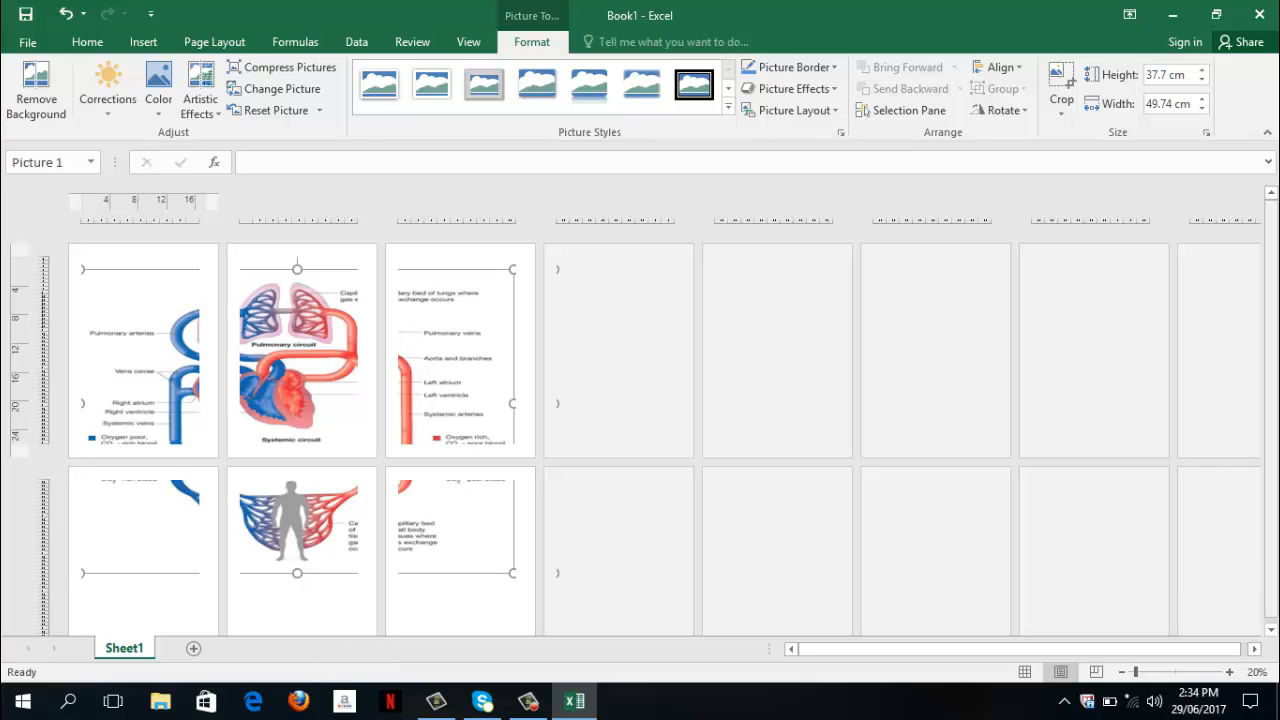
click(1271, 630)
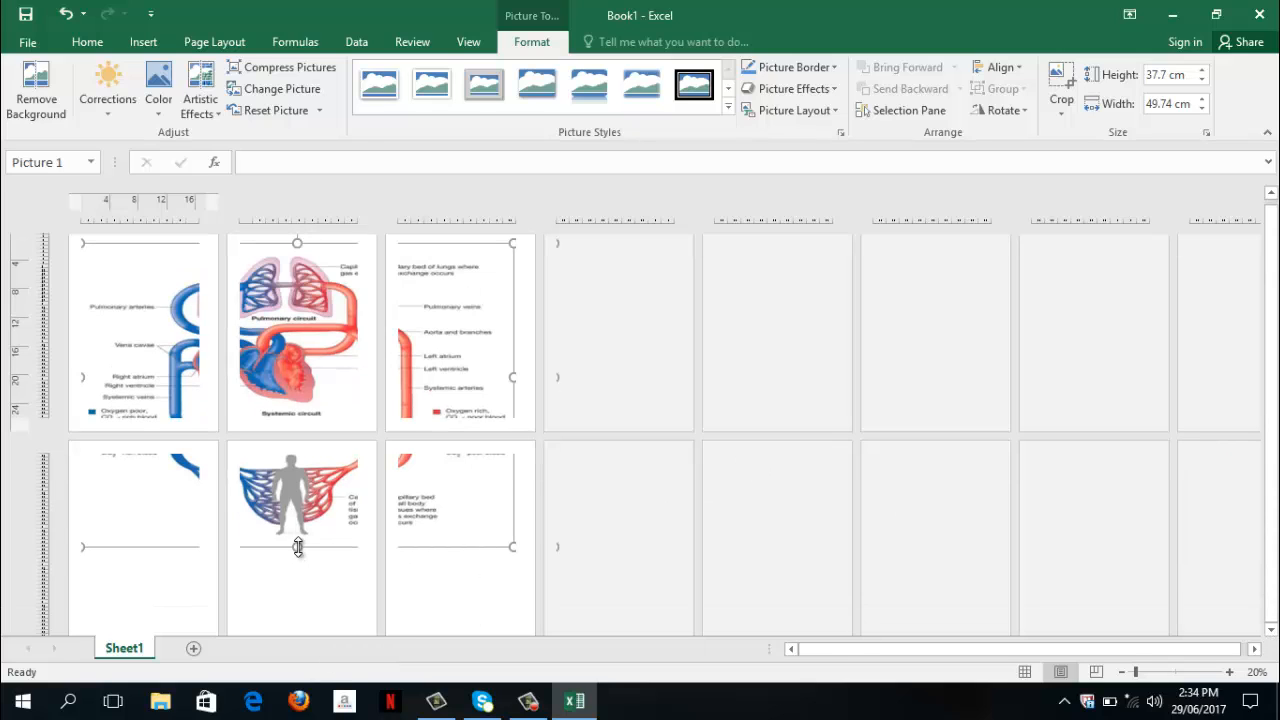
drag(297, 547, 298, 601)
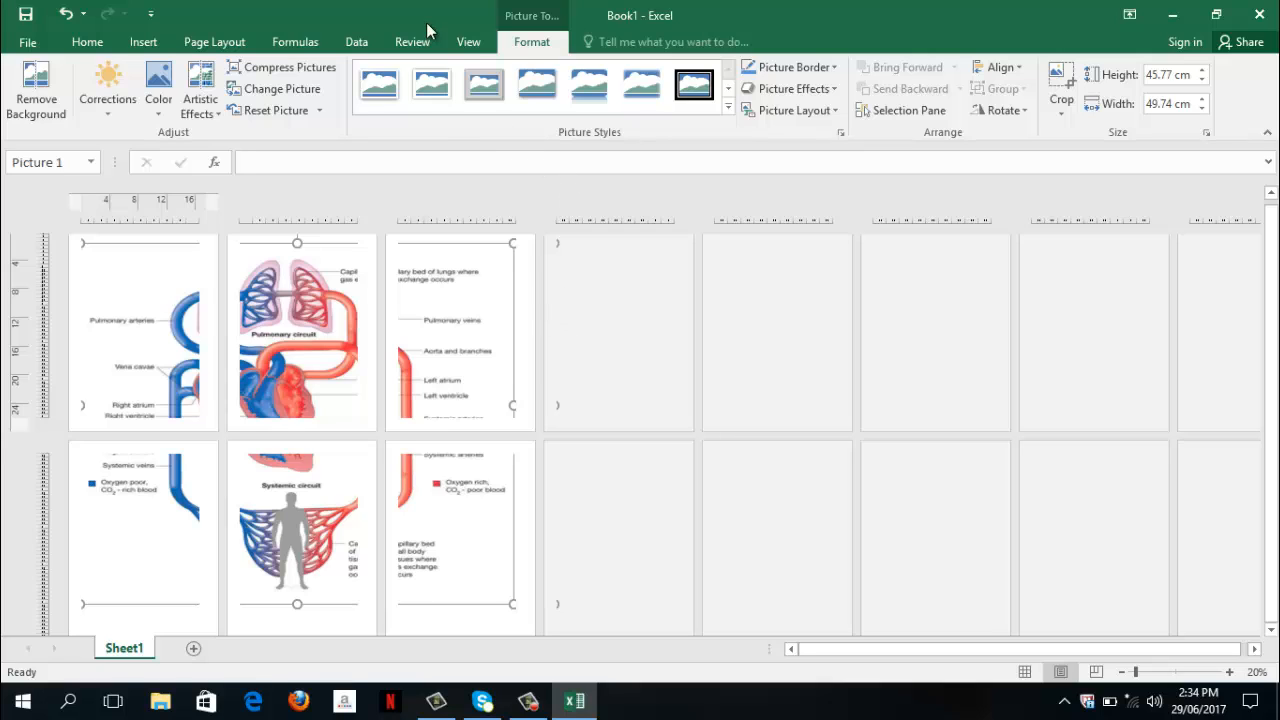
Switch the worksheet back to Normal view and zoom out to 50%
click(472, 42)
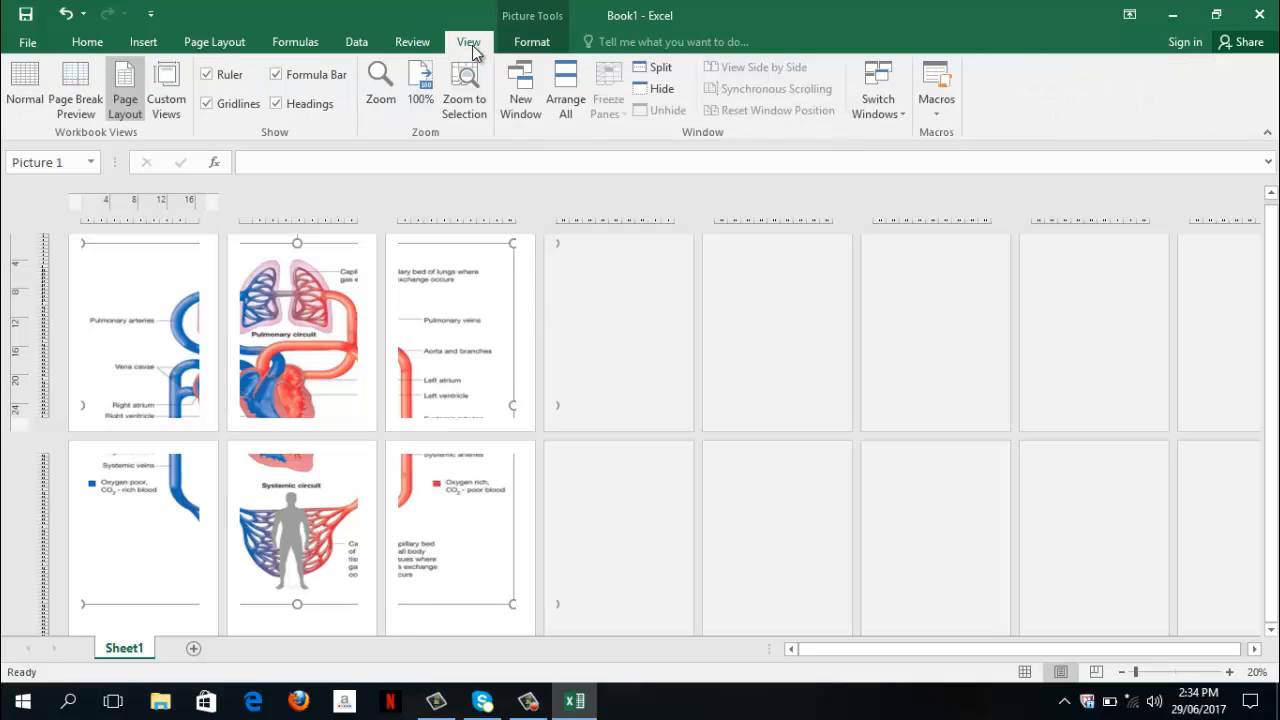
click(12, 86)
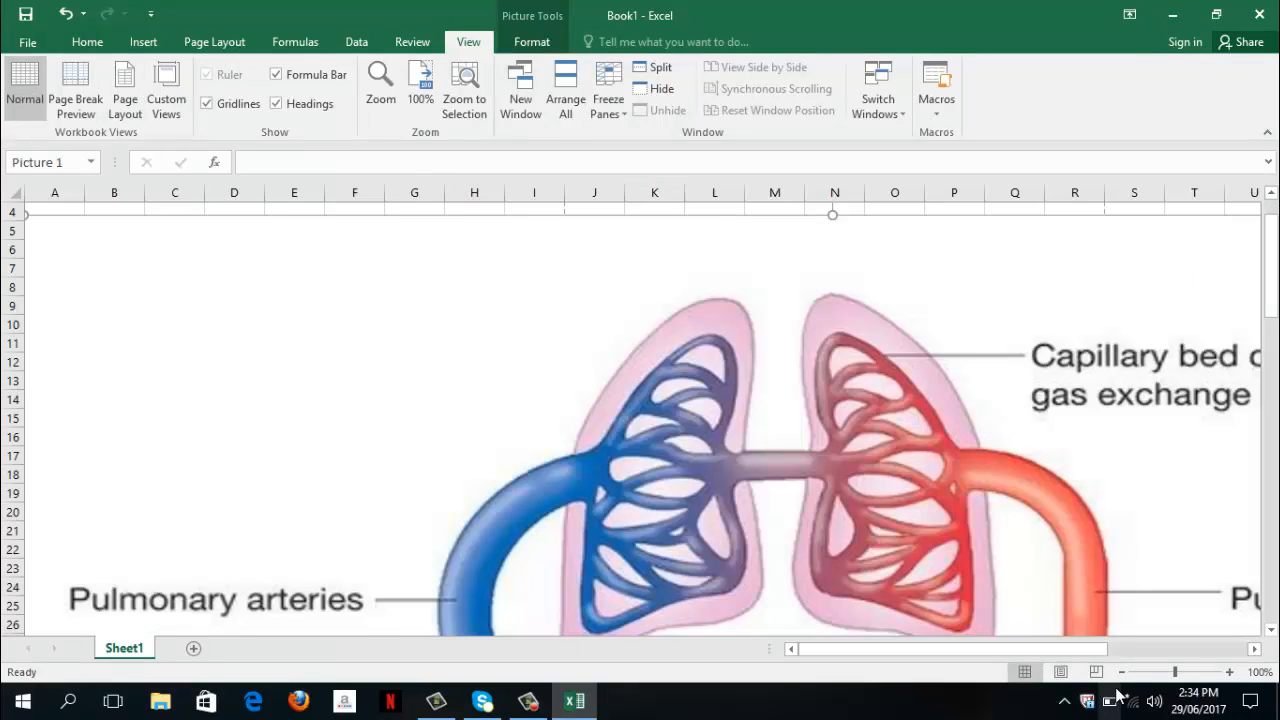
click(1121, 673)
click(1121, 673)
click(1121, 673)
click(1121, 673)
click(1121, 673)
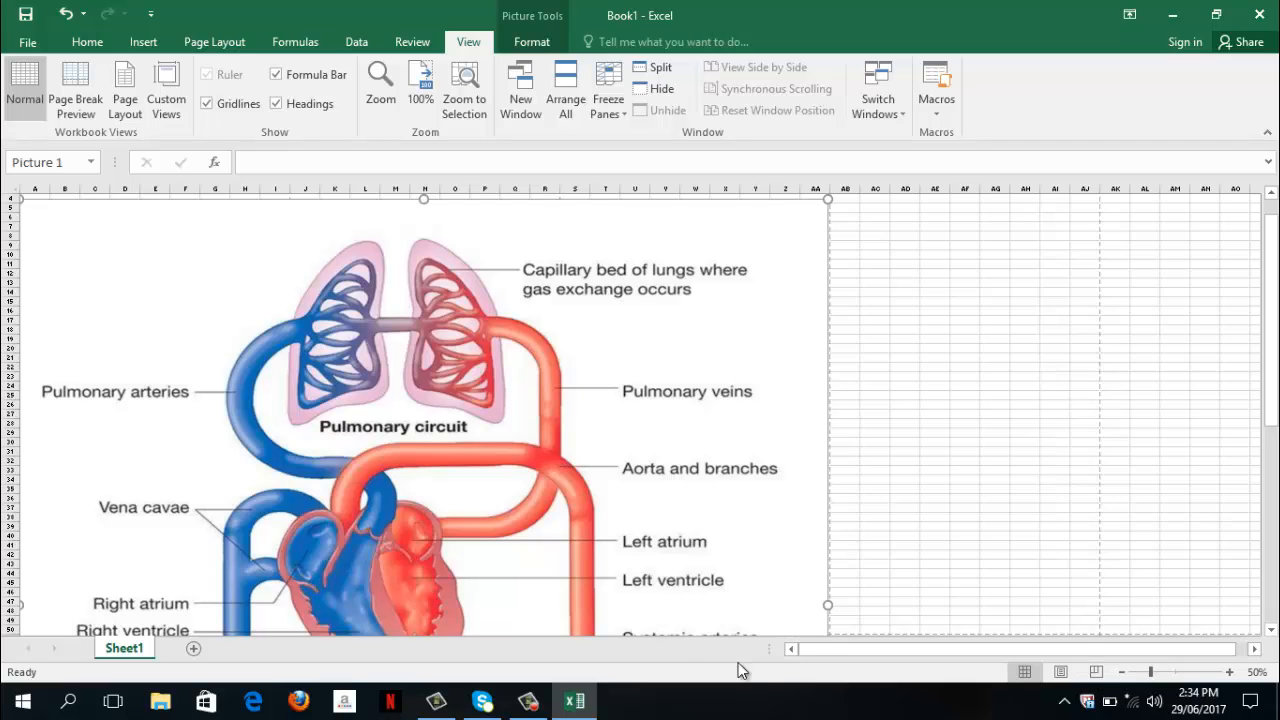
Stretch the picture's lower edge further down, close to the second row's page break, at 30% zoom
drag(1273, 396, 1274, 612)
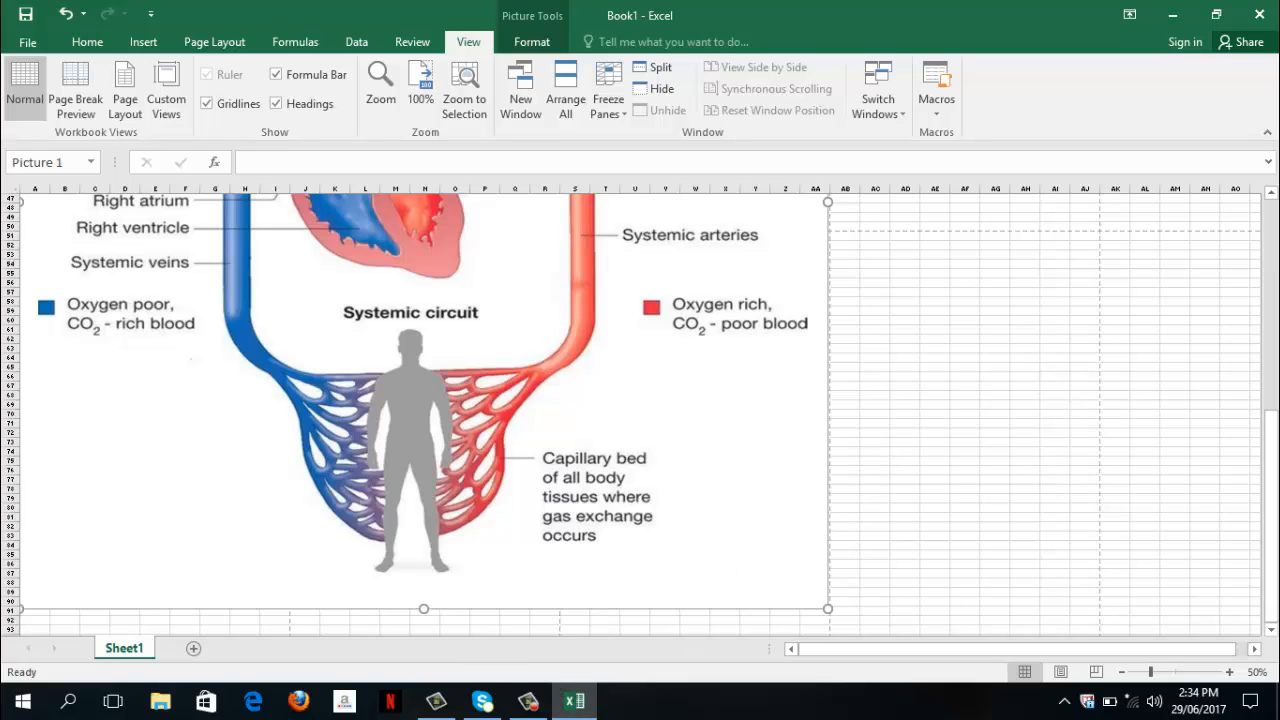
click(1123, 674)
click(1123, 674)
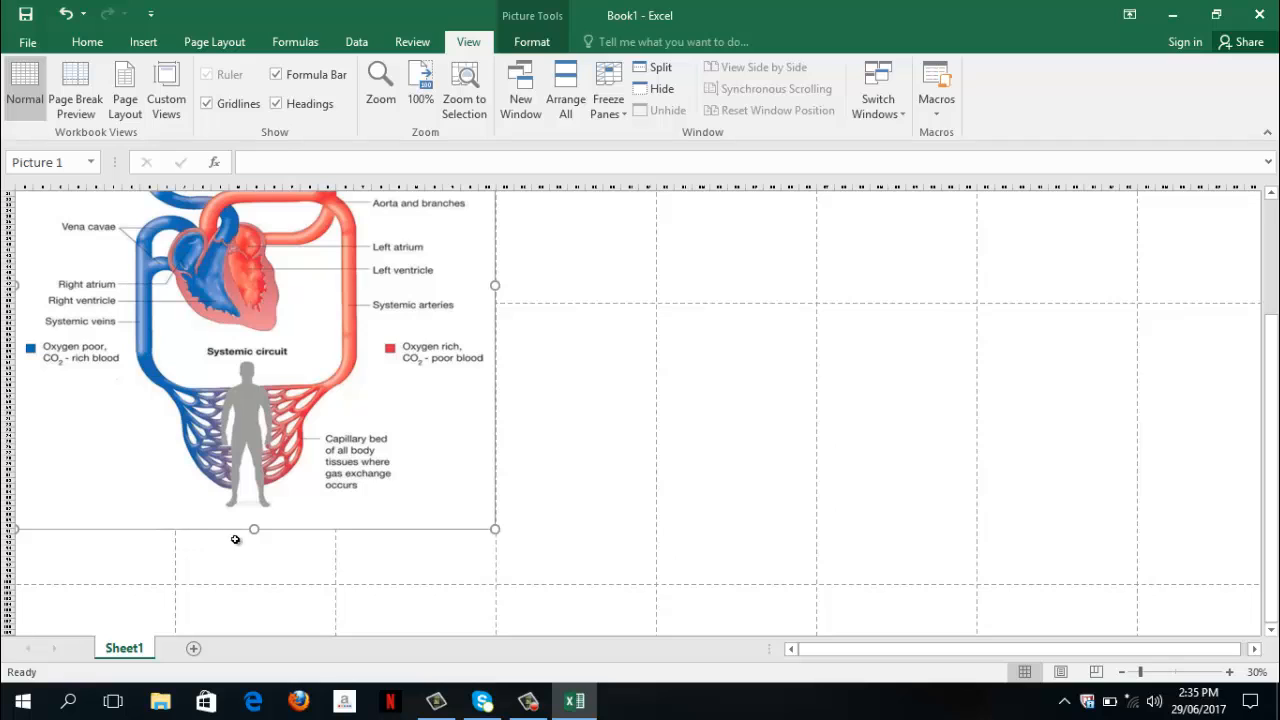
drag(254, 532, 254, 564)
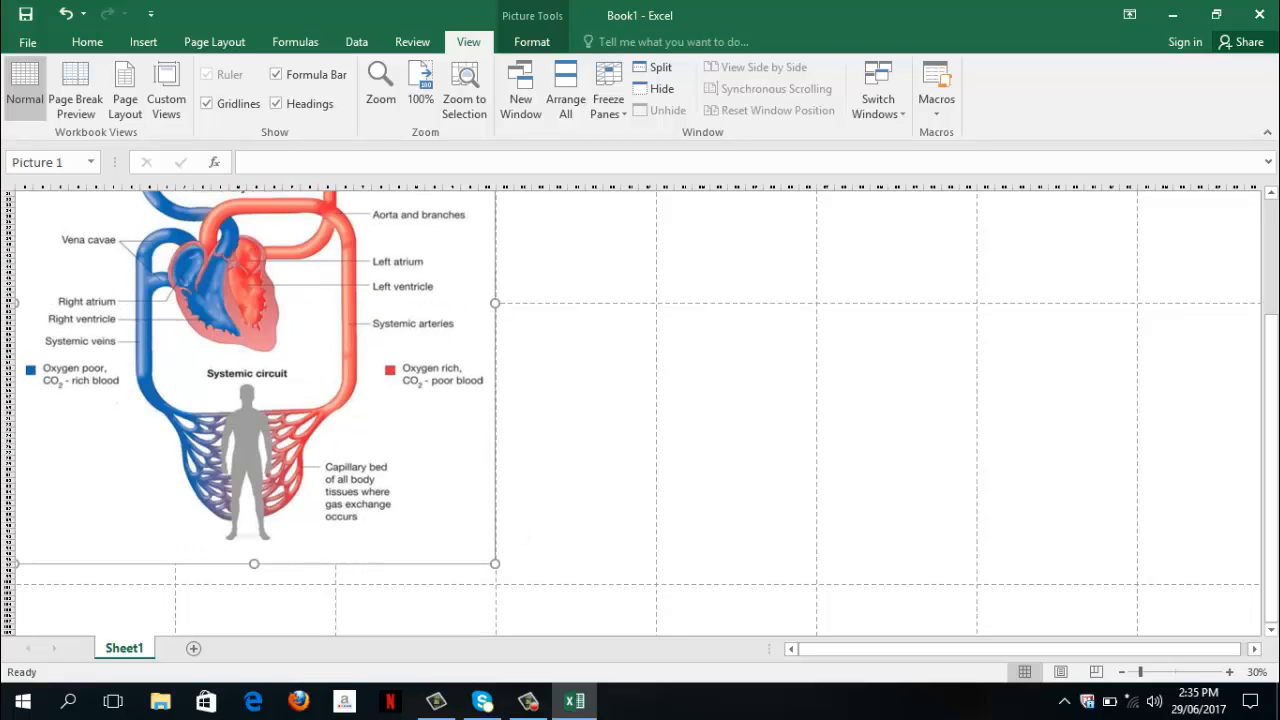
scroll(1254, 440, up, 5)
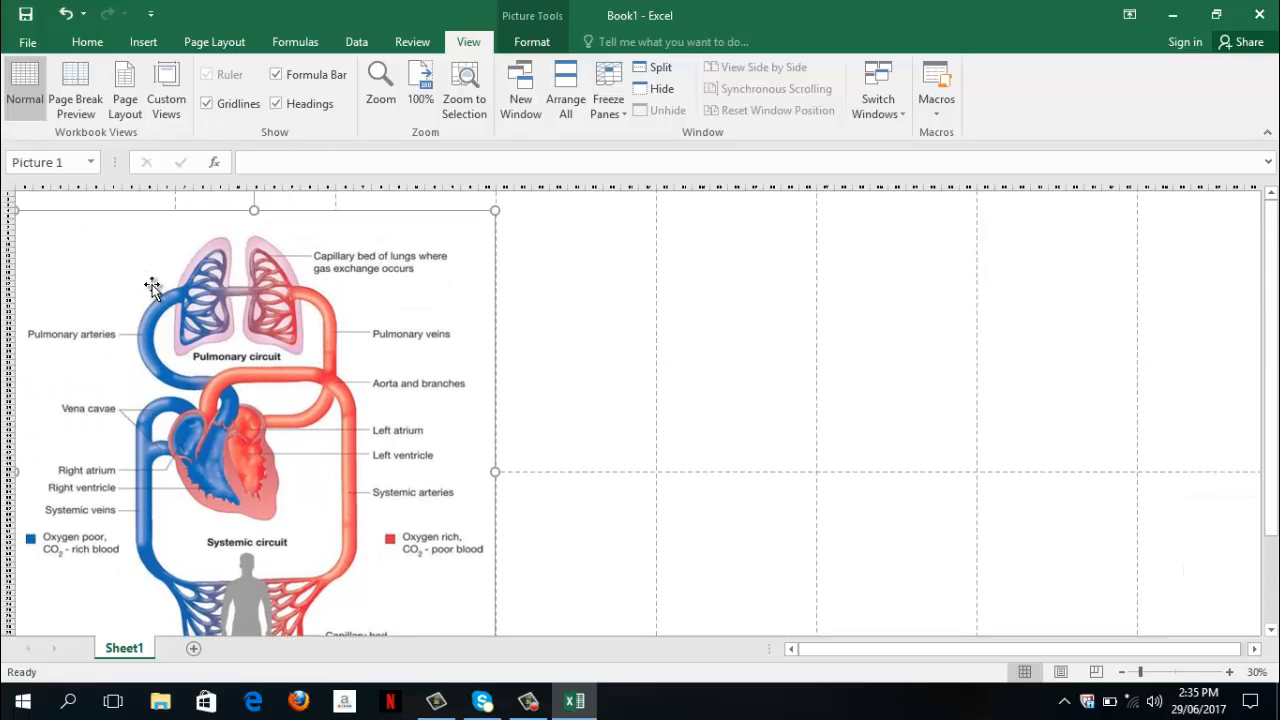
Select the row 2 cells above the picture starting at F2 and set the font size to 28
click(116, 204)
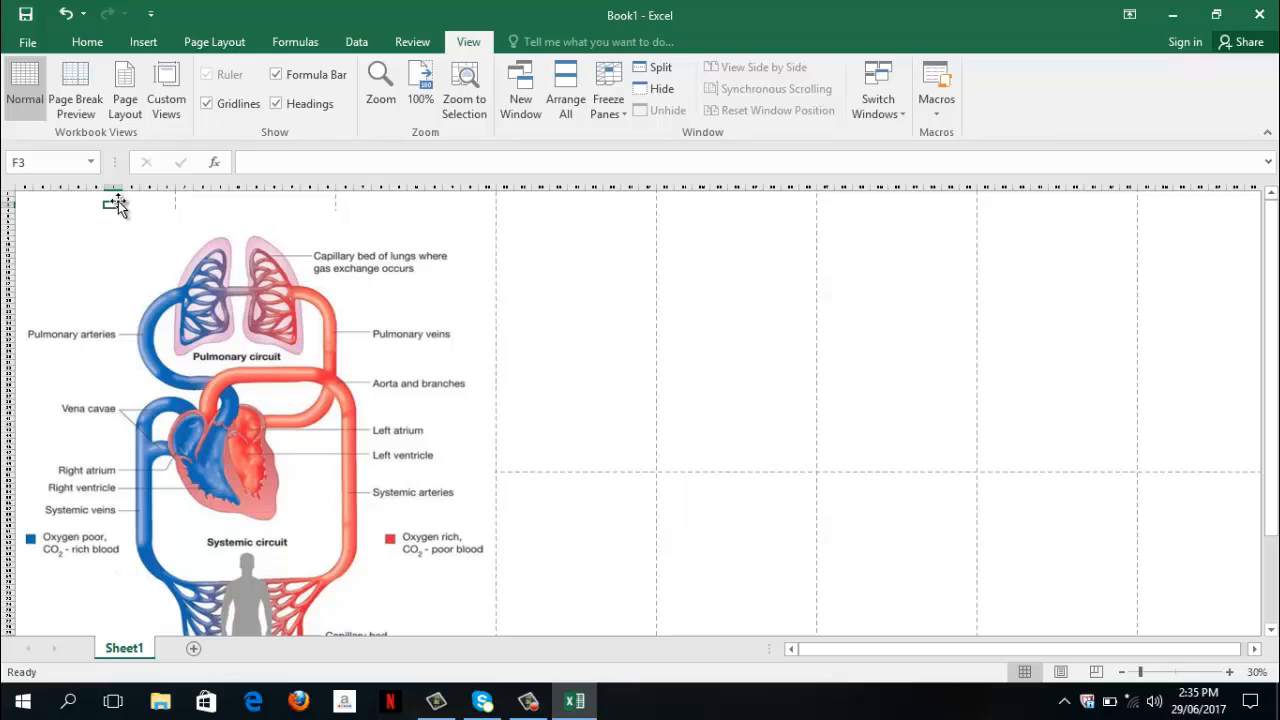
drag(108, 200, 393, 210)
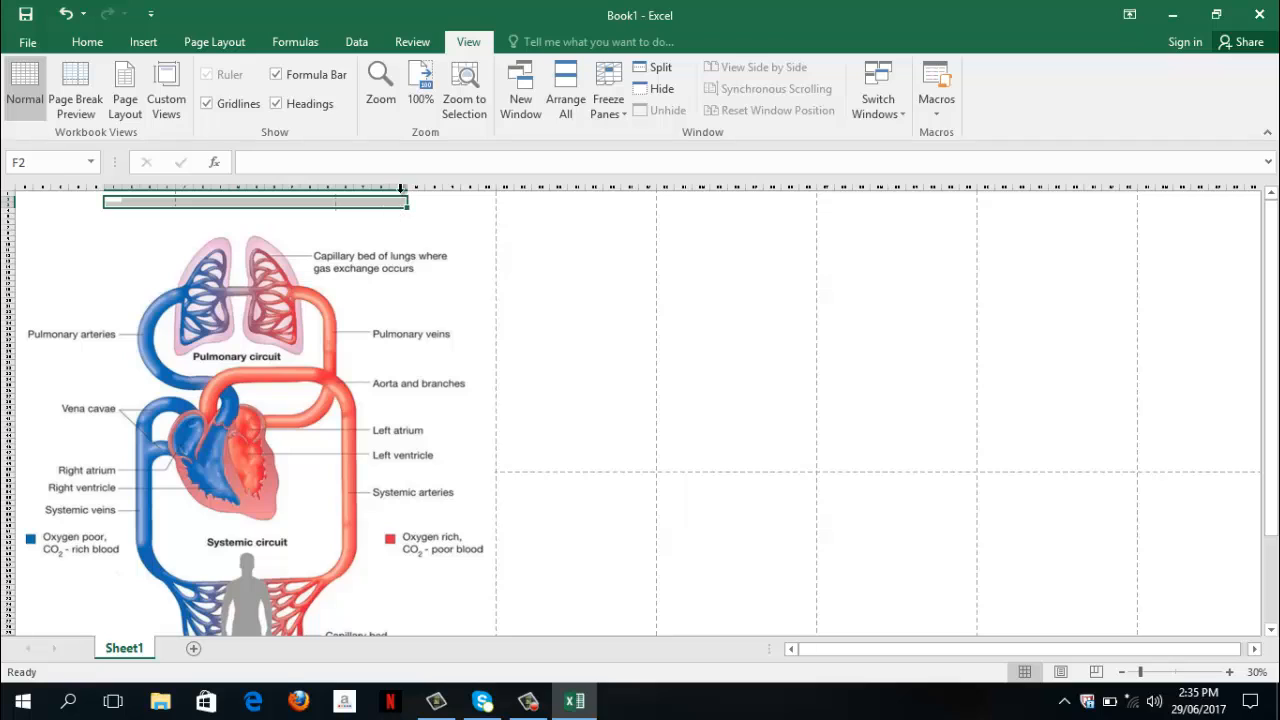
click(88, 44)
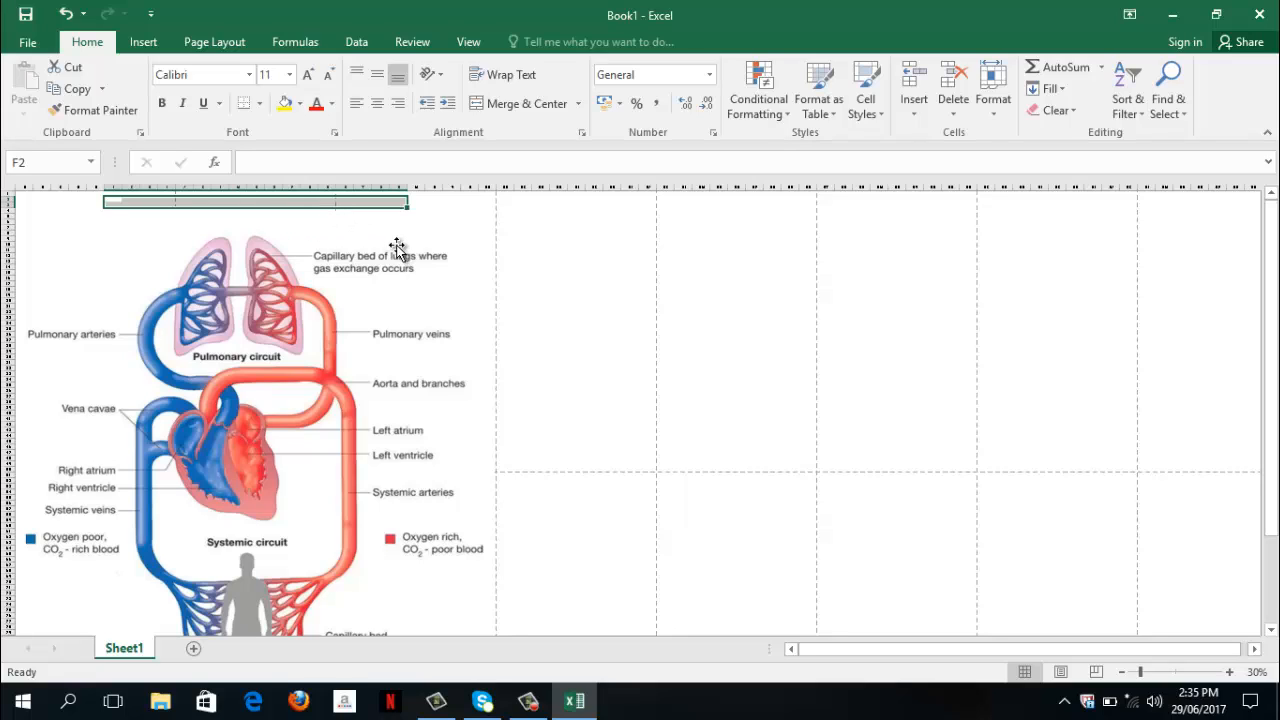
key(Caps_Lock)
text(H)
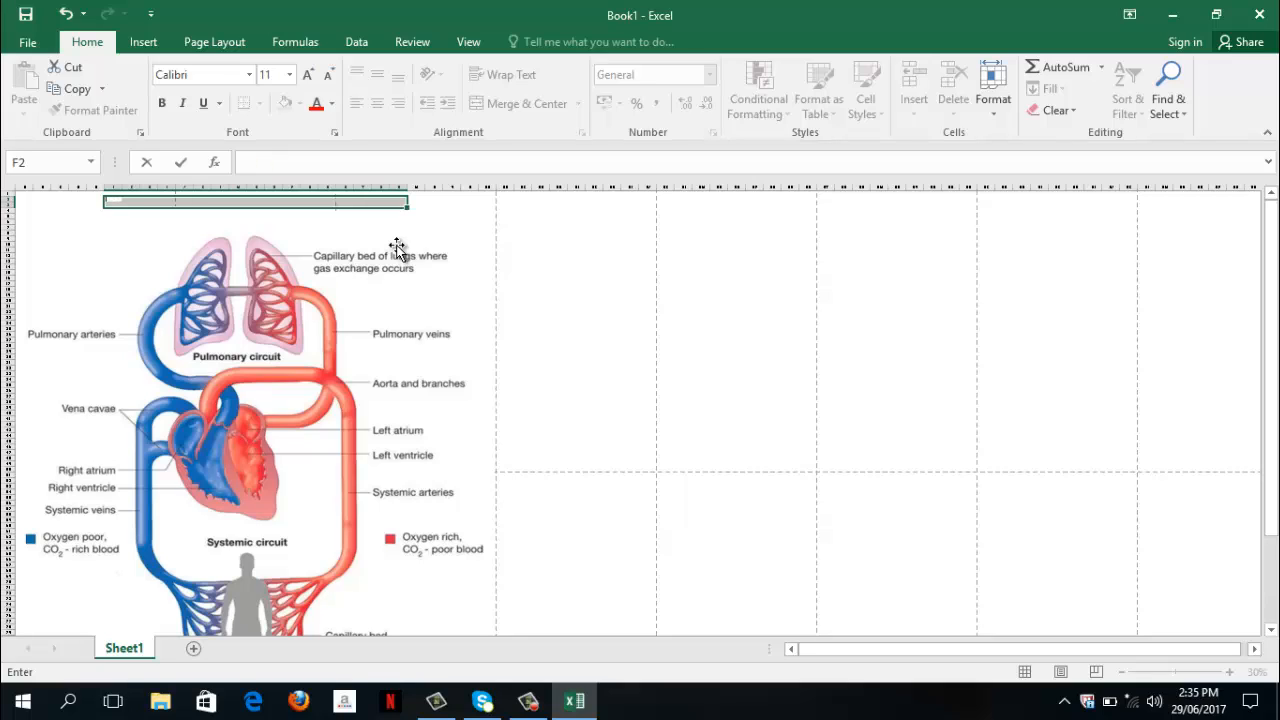
click(289, 76)
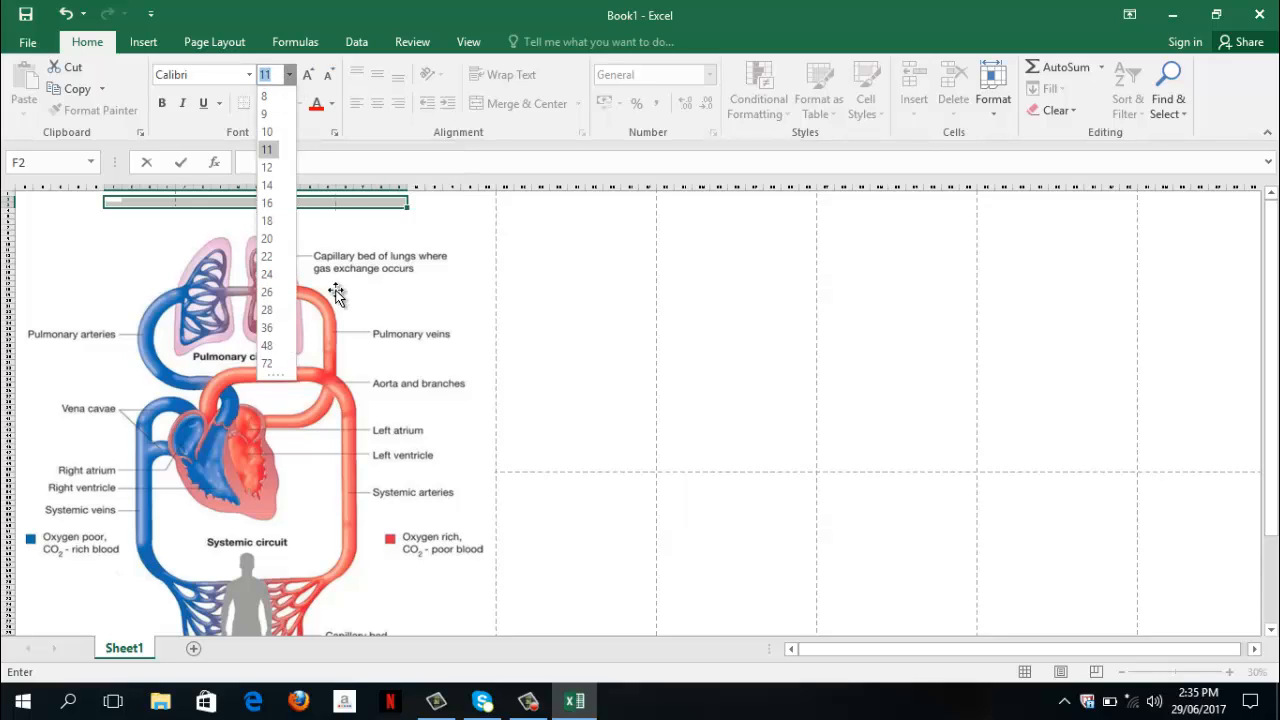
click(267, 309)
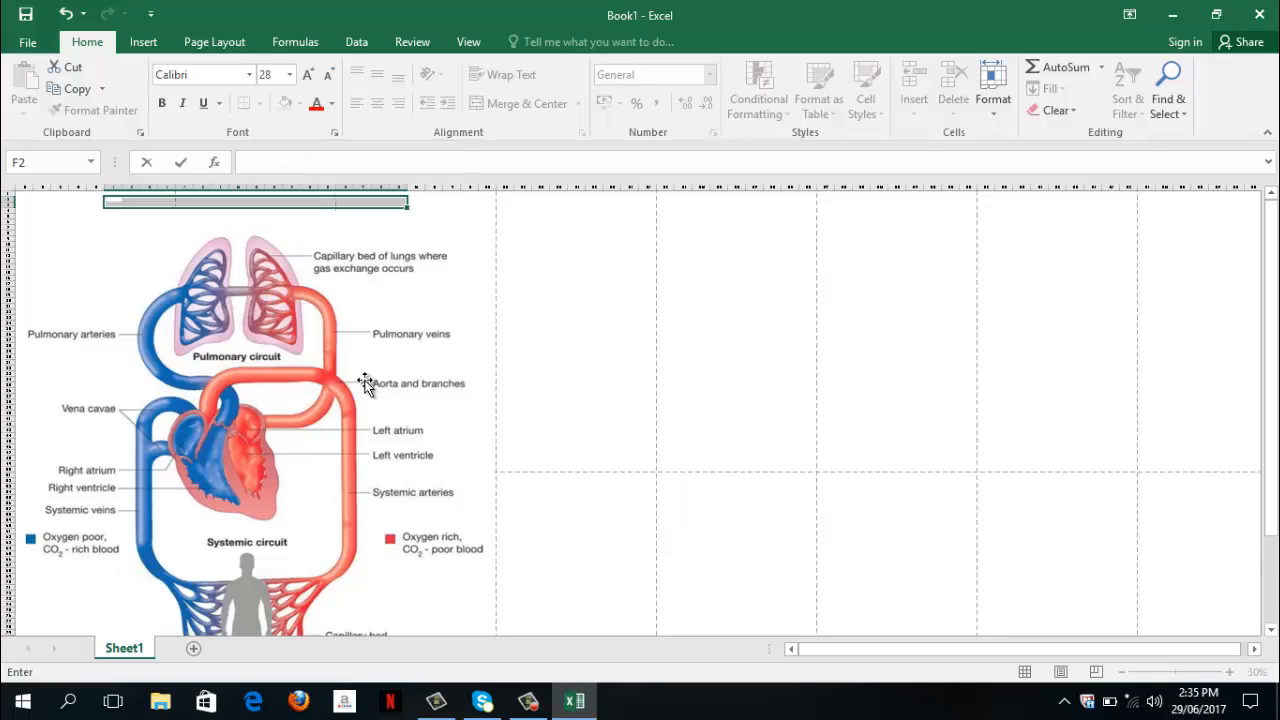
Enter the title "HOW THE LUNGS AND THE HEART WORK TOGETHER" in cell F2
text(W THE LUNG)
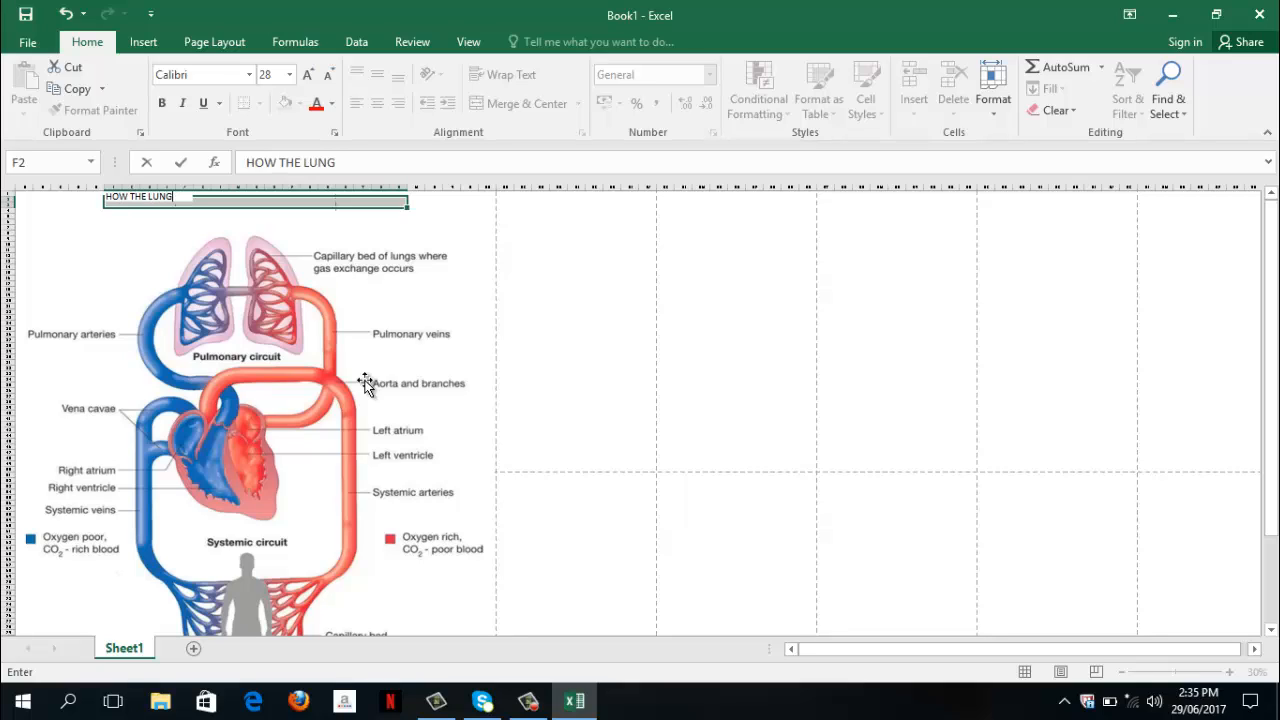
text(S AND THE H)
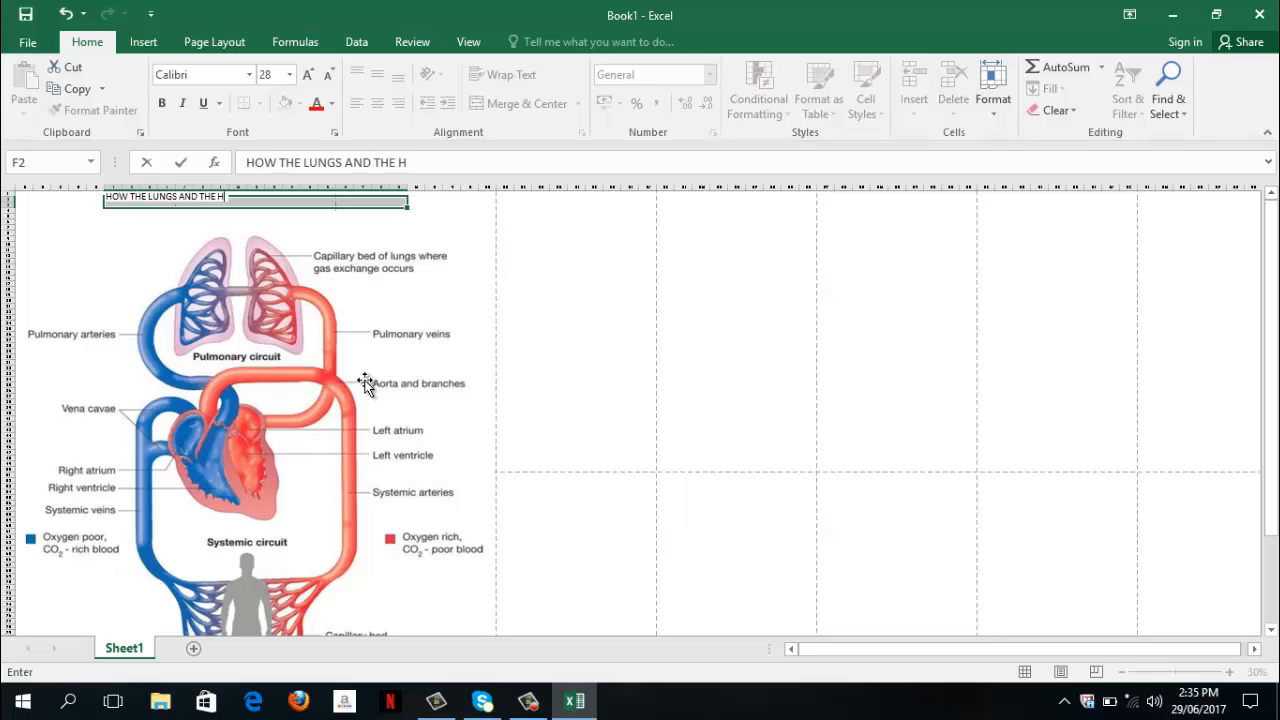
text(EART WORK)
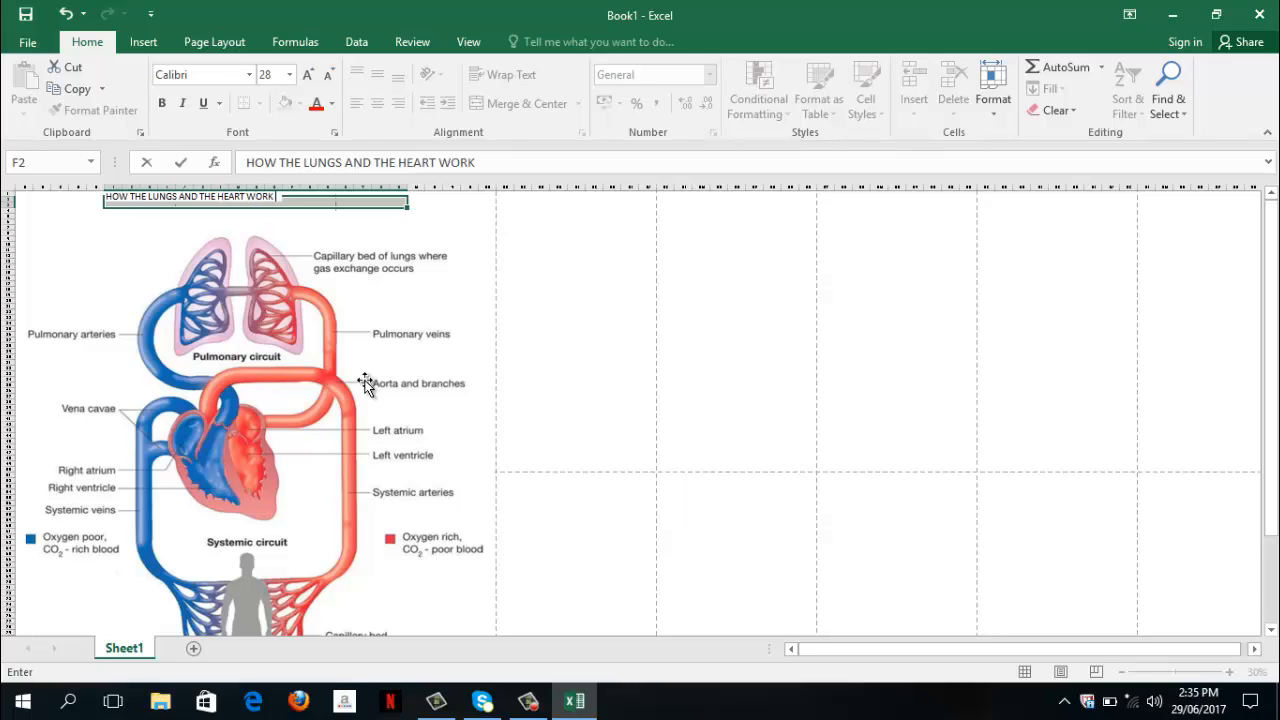
text( TOGETHER)
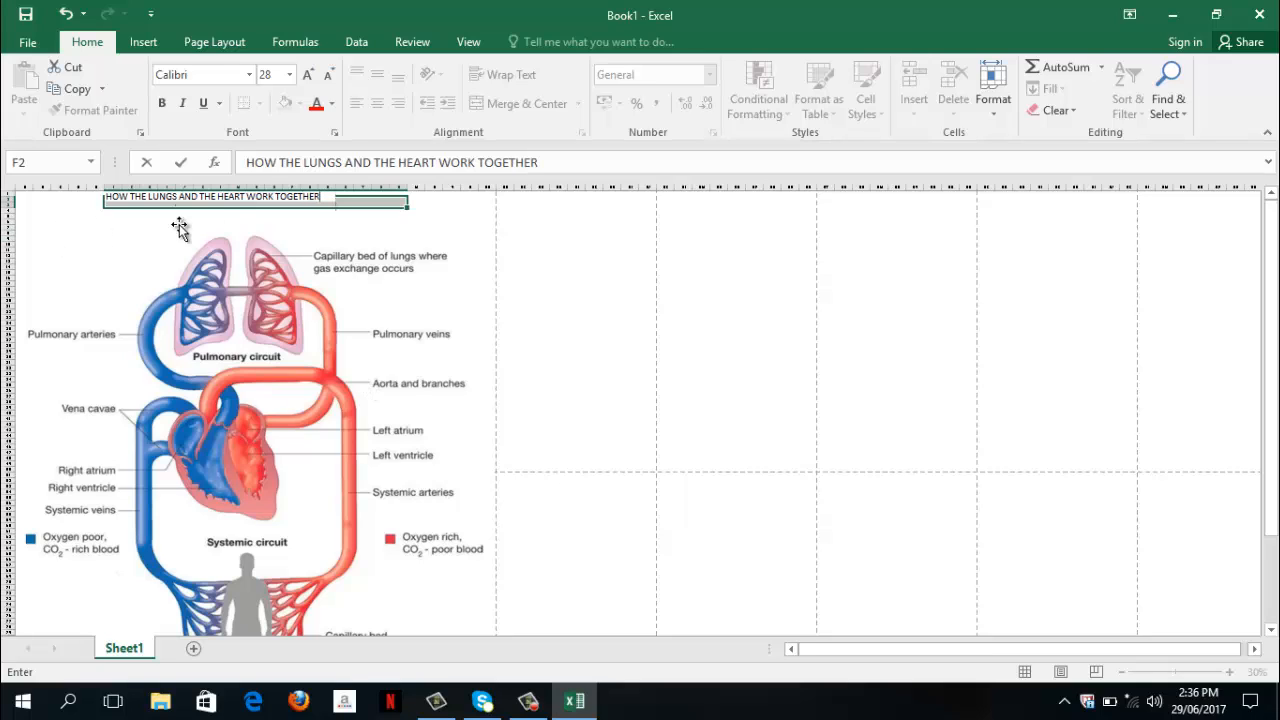
click(234, 224)
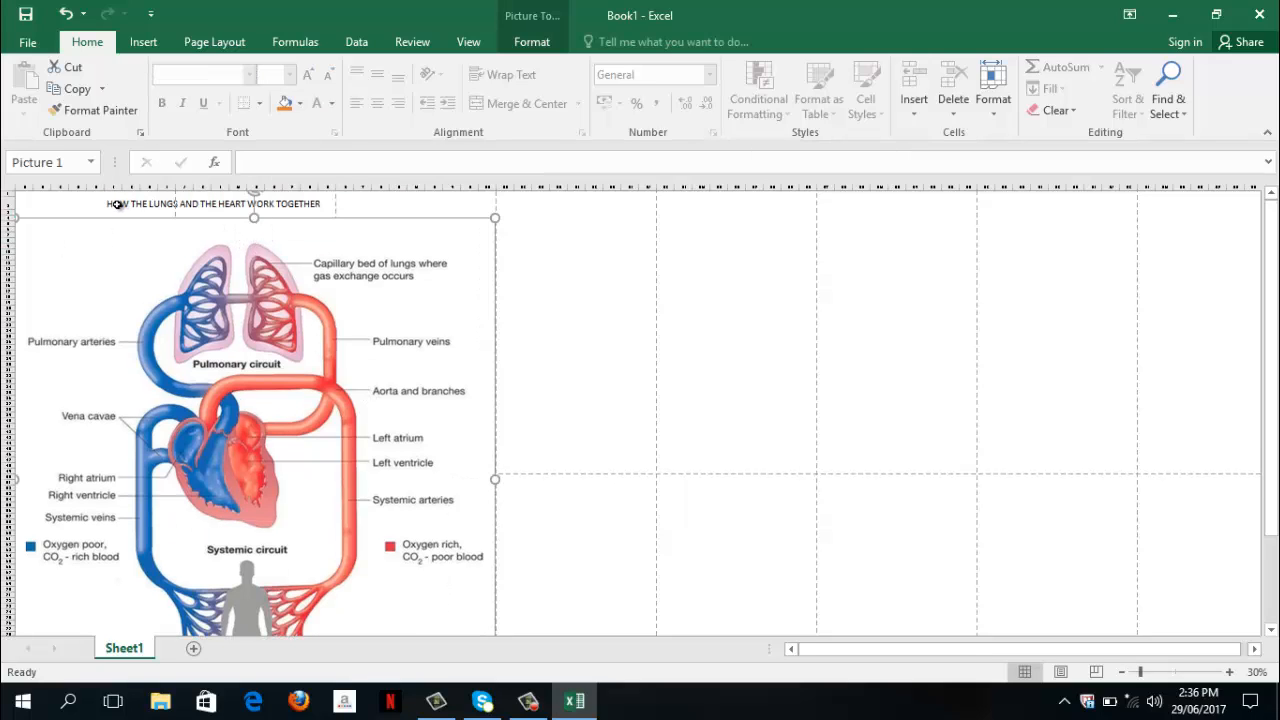
Format the title above the picture as merged and centered across the row 2 cells from F2, middle-aligned and bold
drag(117, 204, 404, 218)
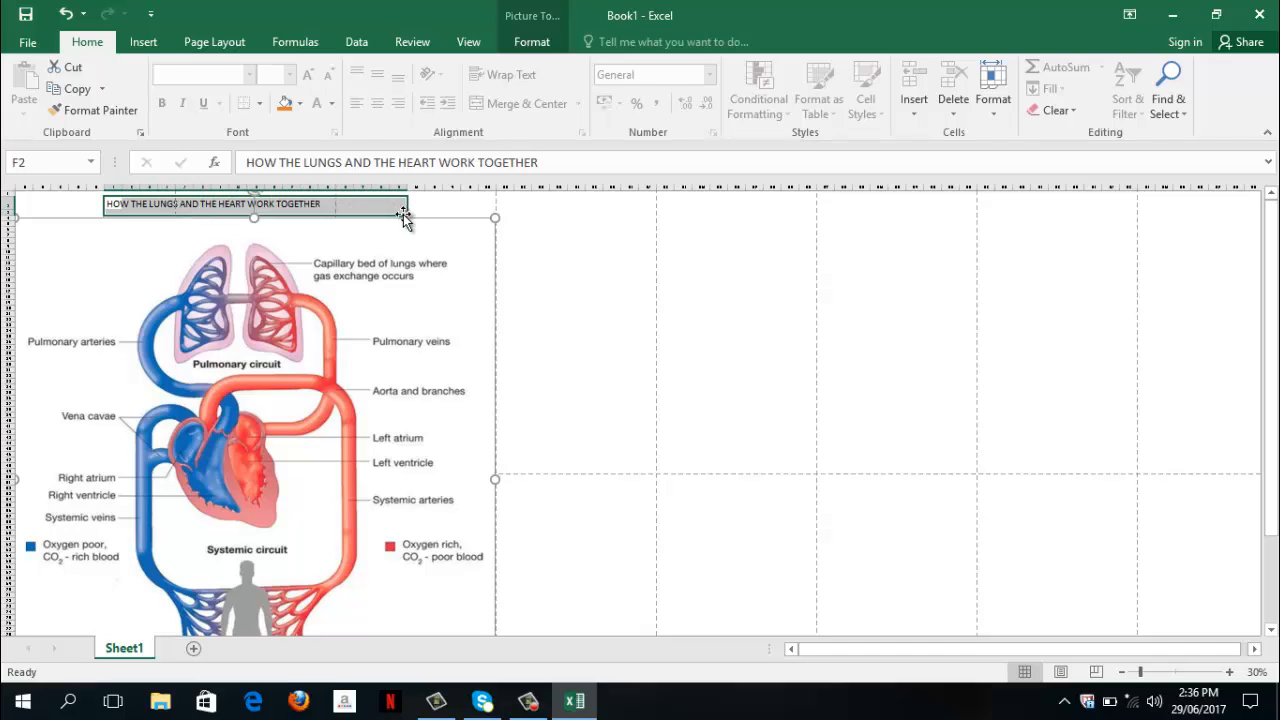
click(518, 105)
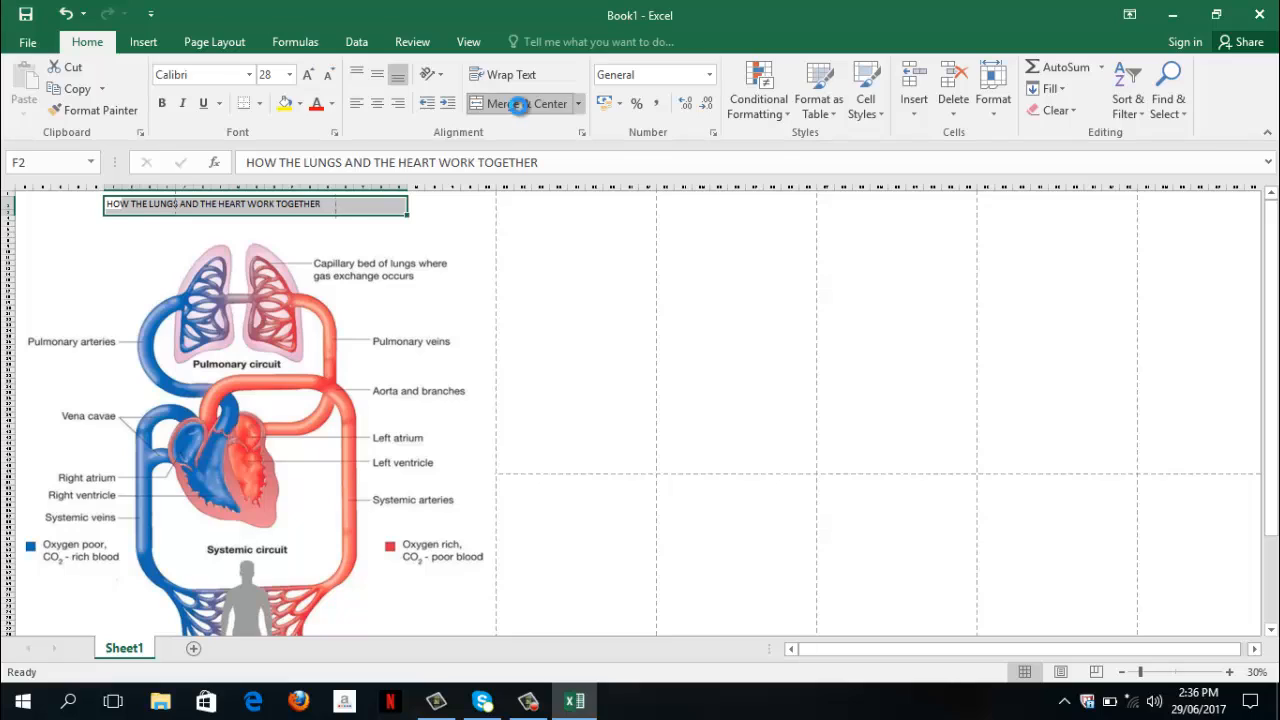
click(518, 105)
click(516, 106)
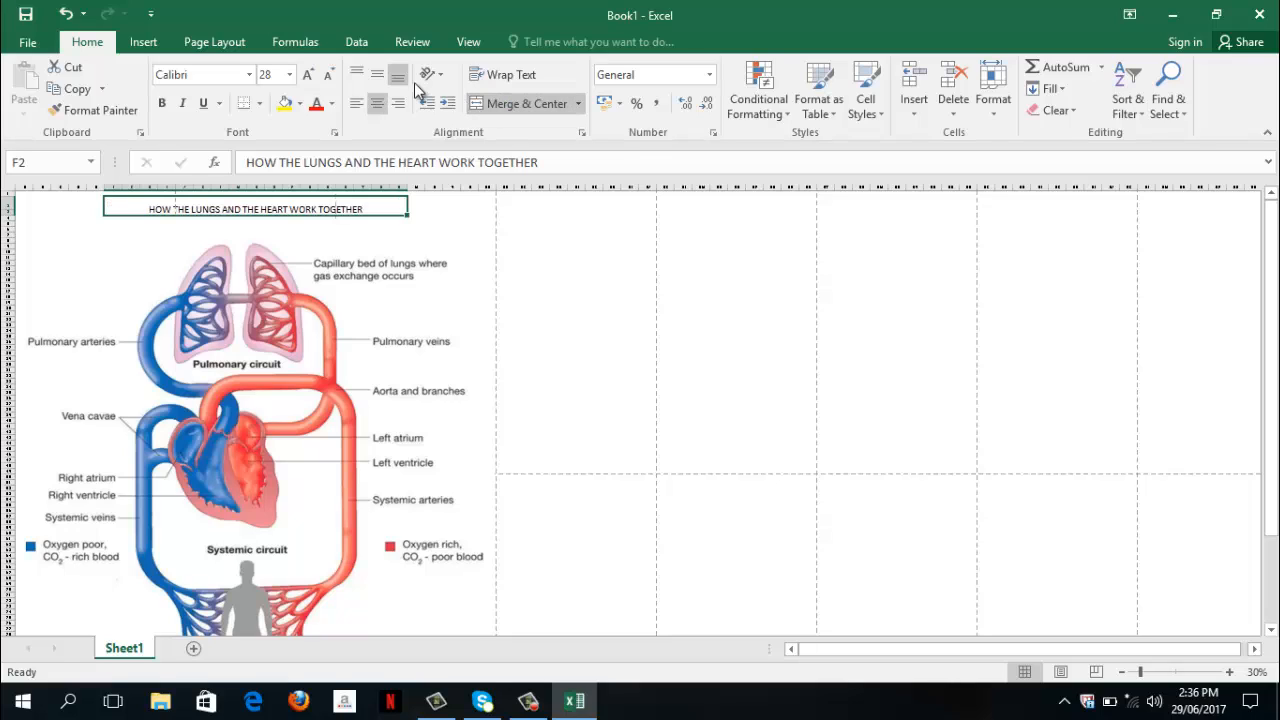
click(377, 75)
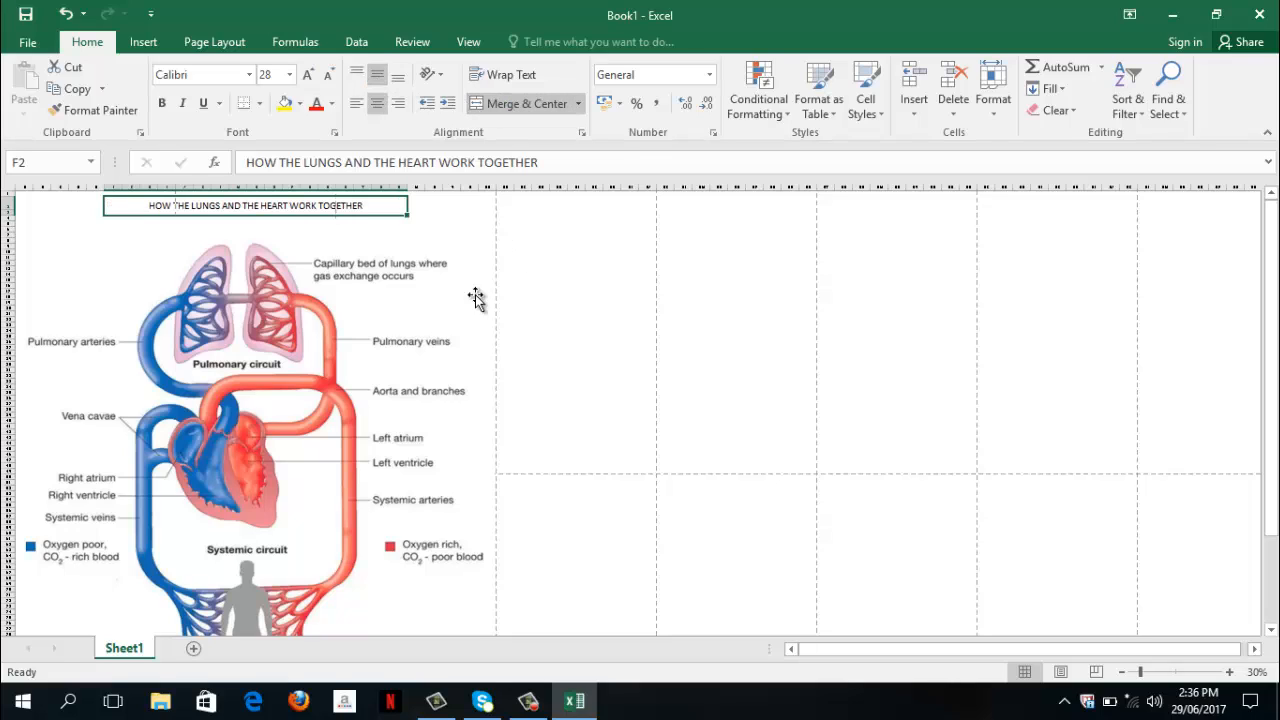
click(161, 103)
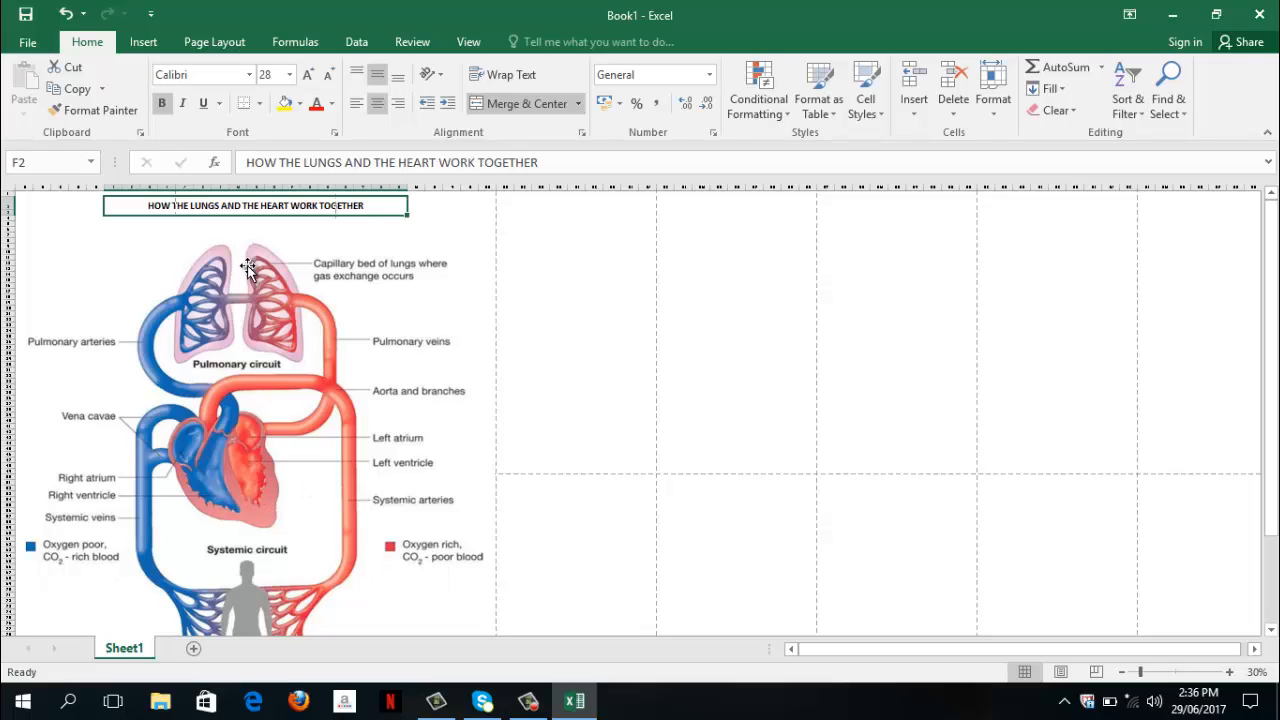
Set custom page margins of 1 cm for the top, left, bottom and right
click(217, 40)
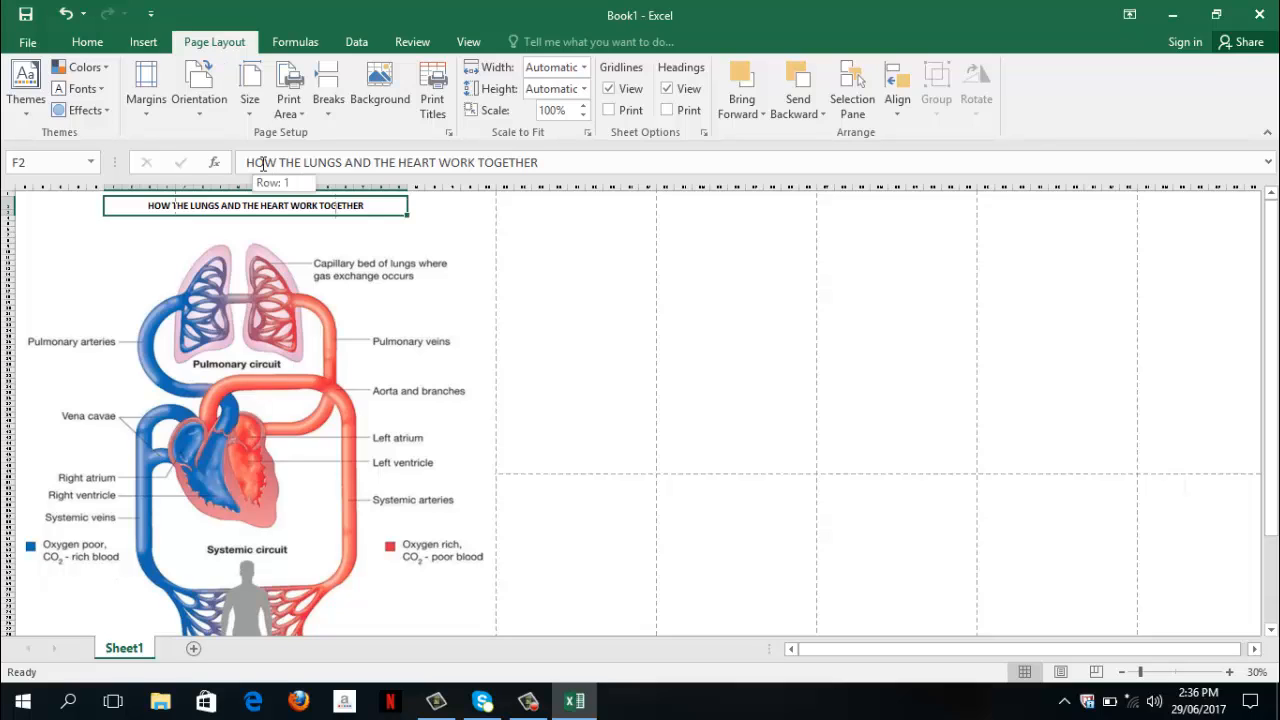
click(254, 112)
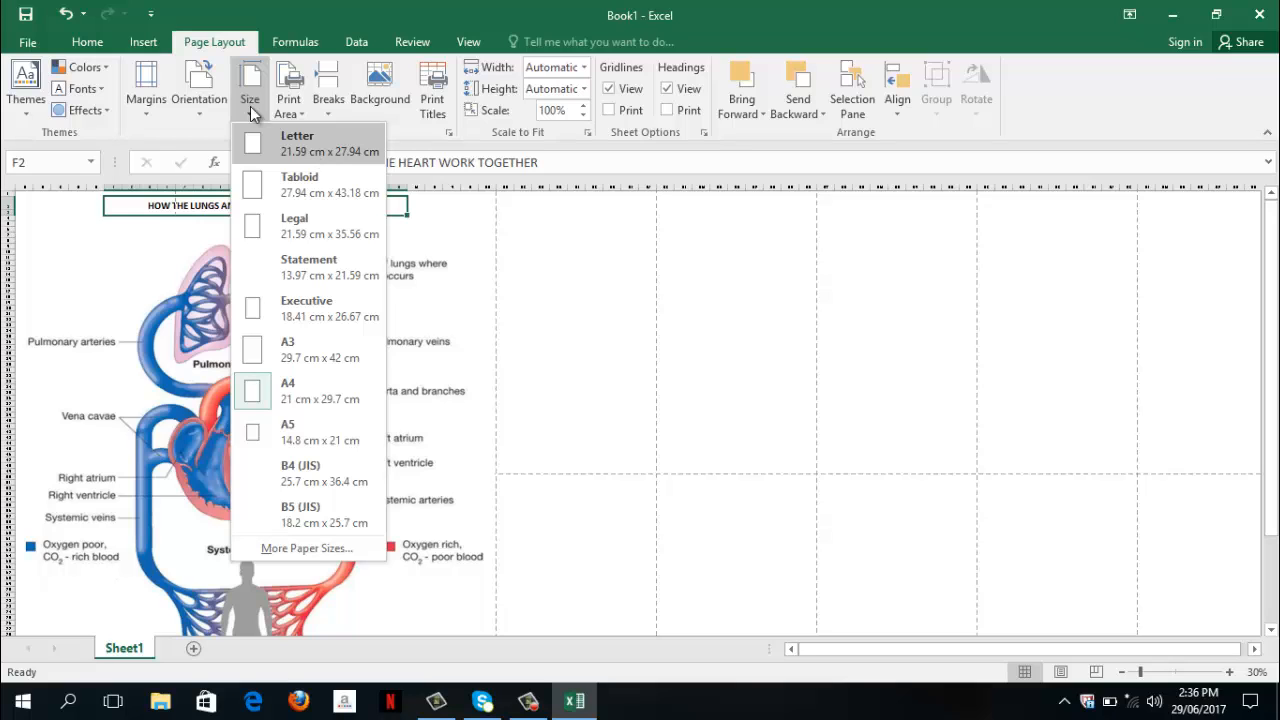
click(153, 95)
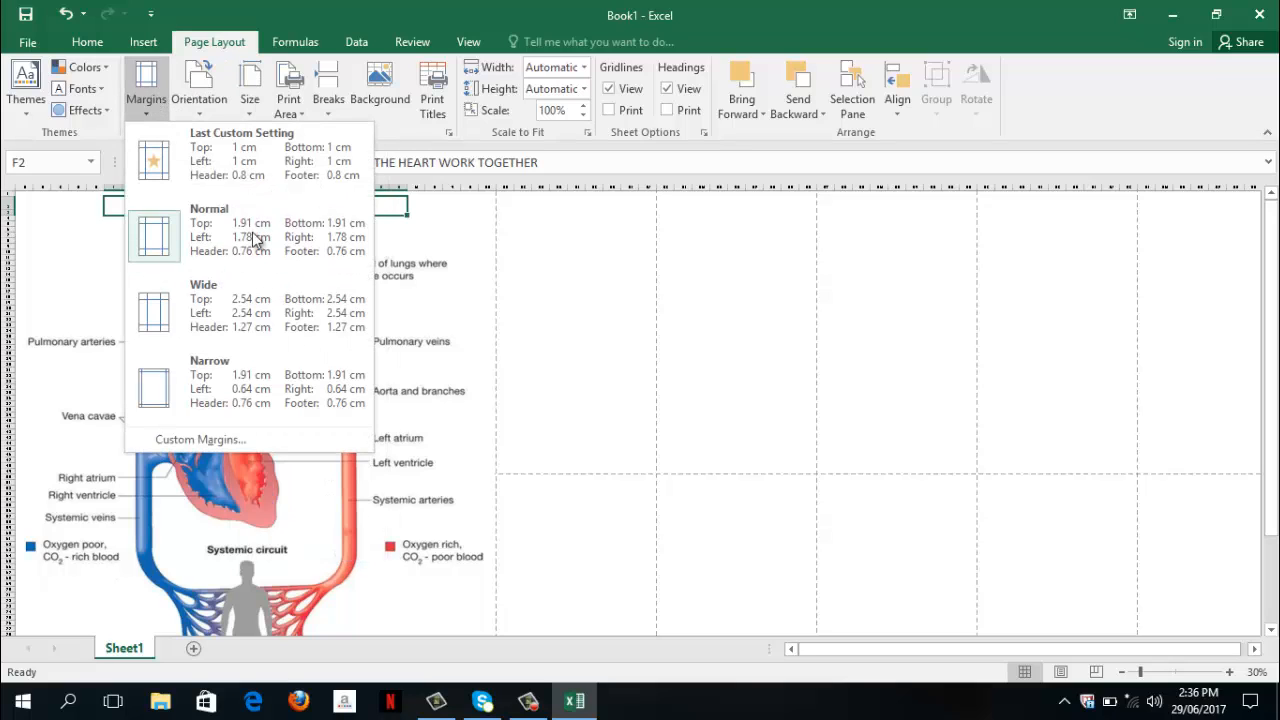
click(200, 439)
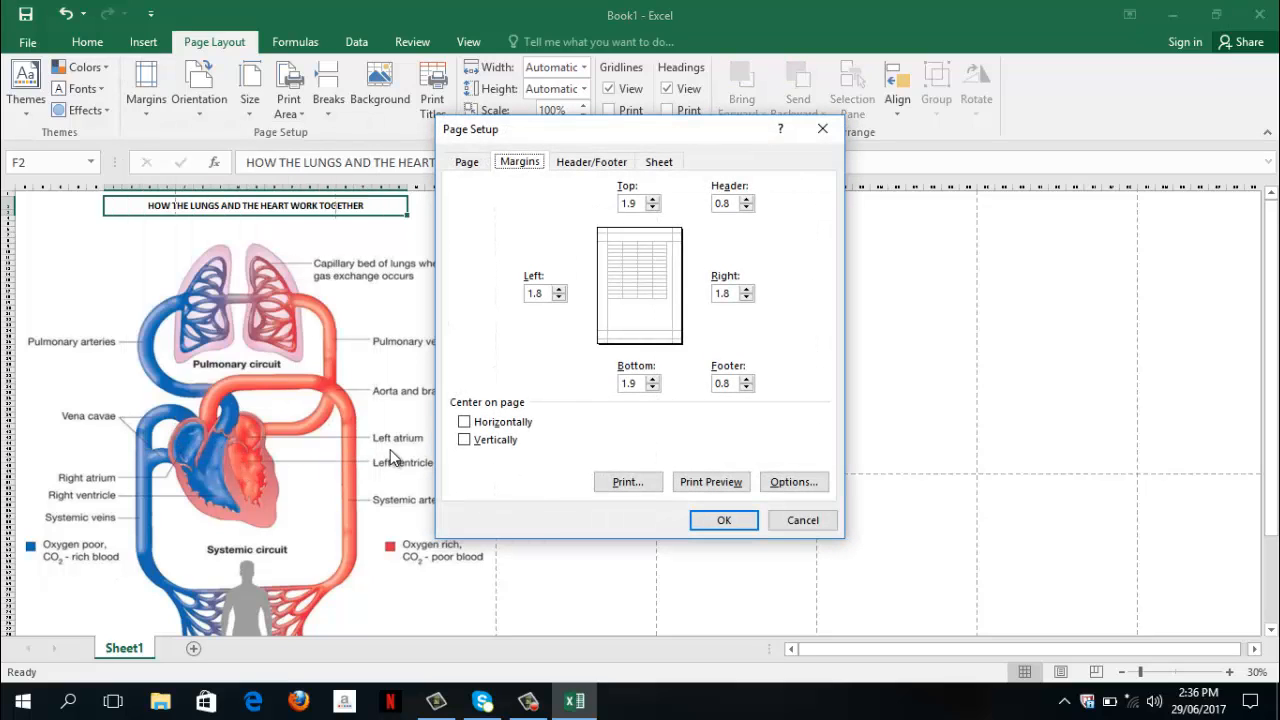
click(640, 203)
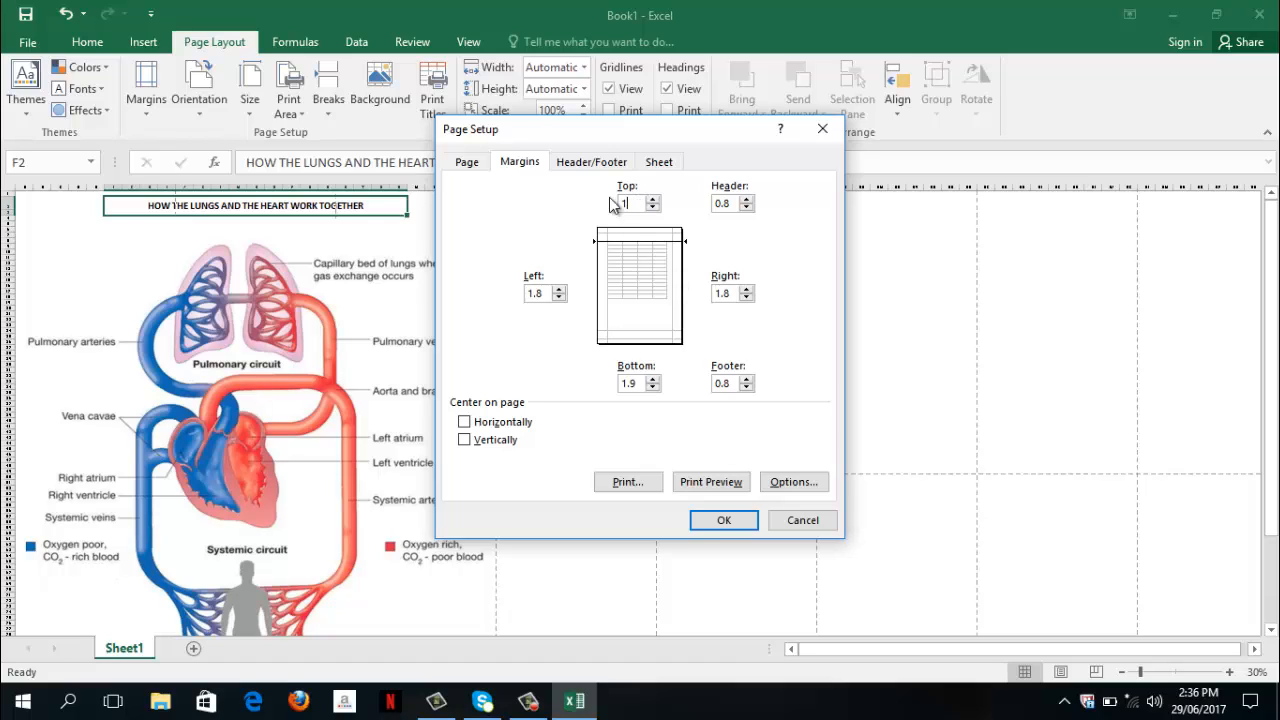
click(541, 293)
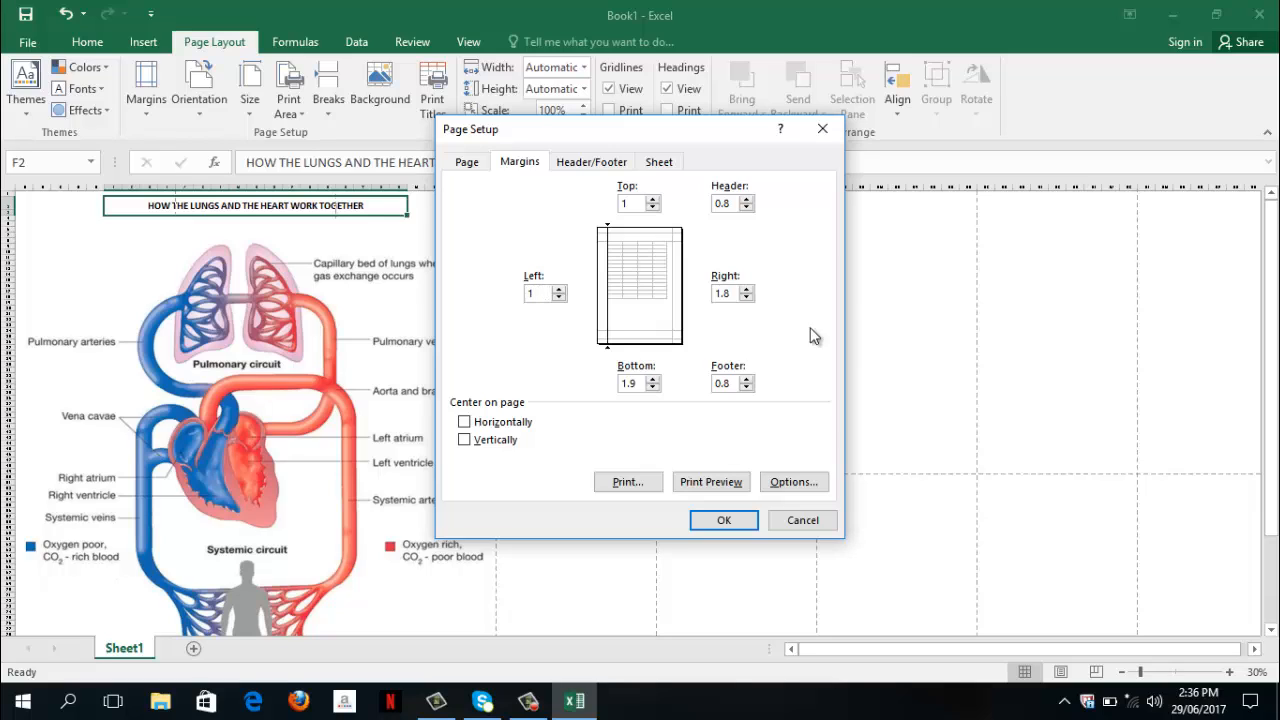
click(637, 383)
key(BackSpace)
key(BackSpace)
click(730, 293)
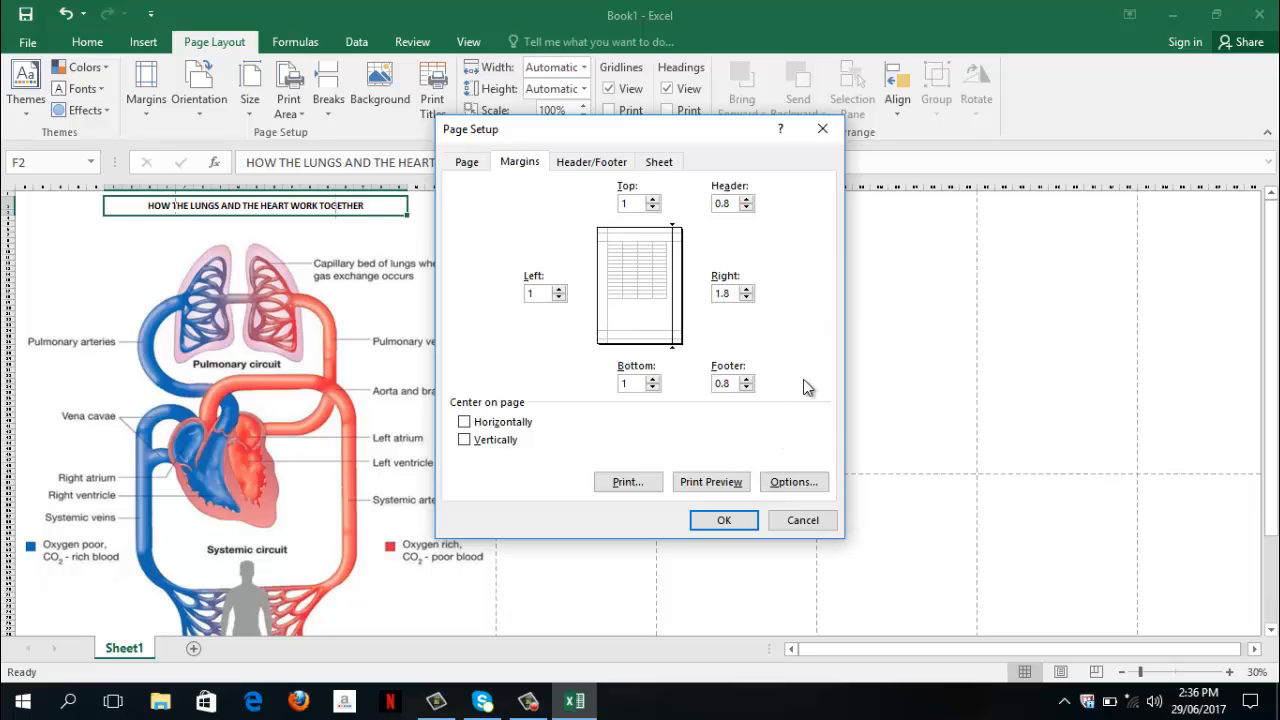
key(BackSpace)
key(BackSpace)
click(712, 520)
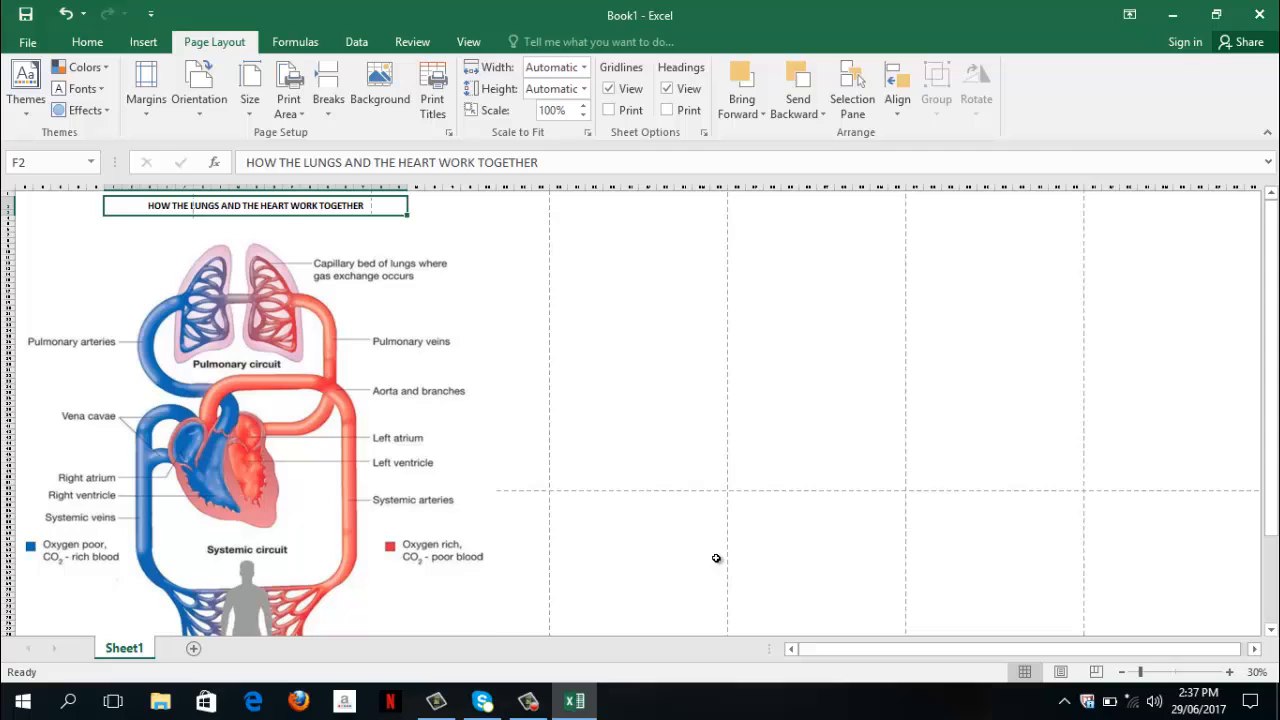
Stretch the picture's right edge outward to a width of about 47.9 cm, close to the third page column's break
click(477, 531)
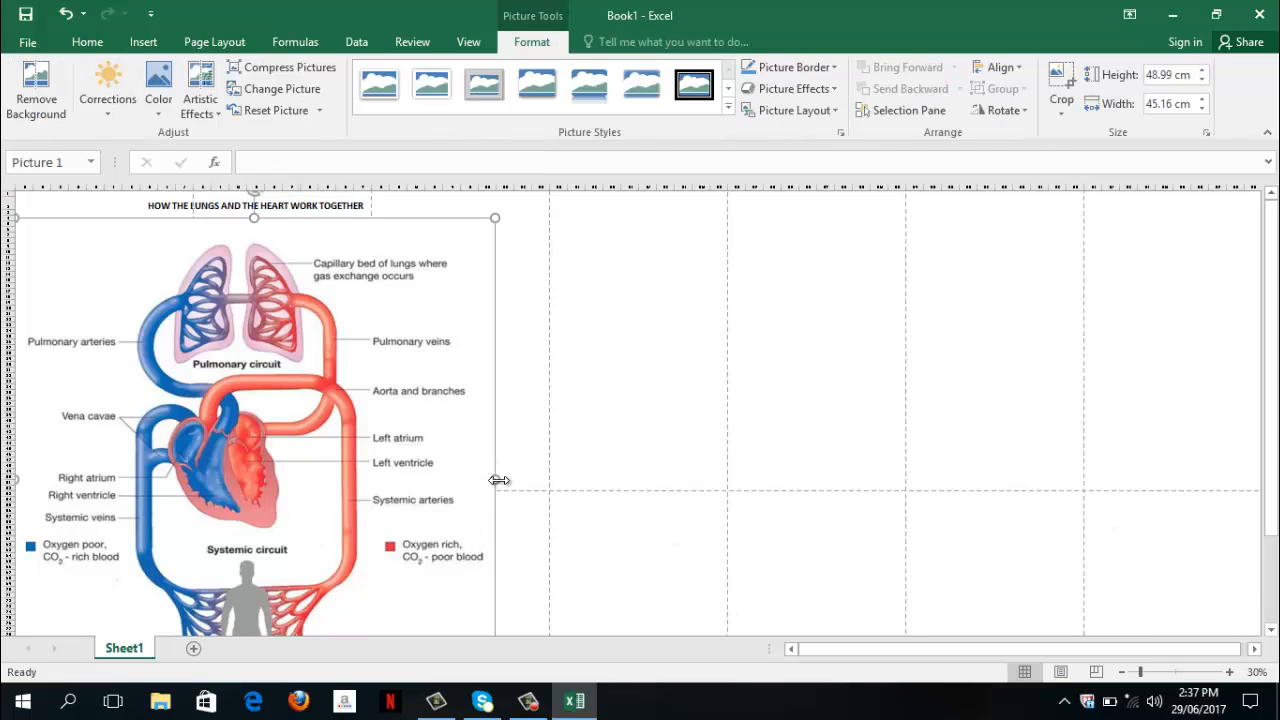
drag(497, 479, 524, 480)
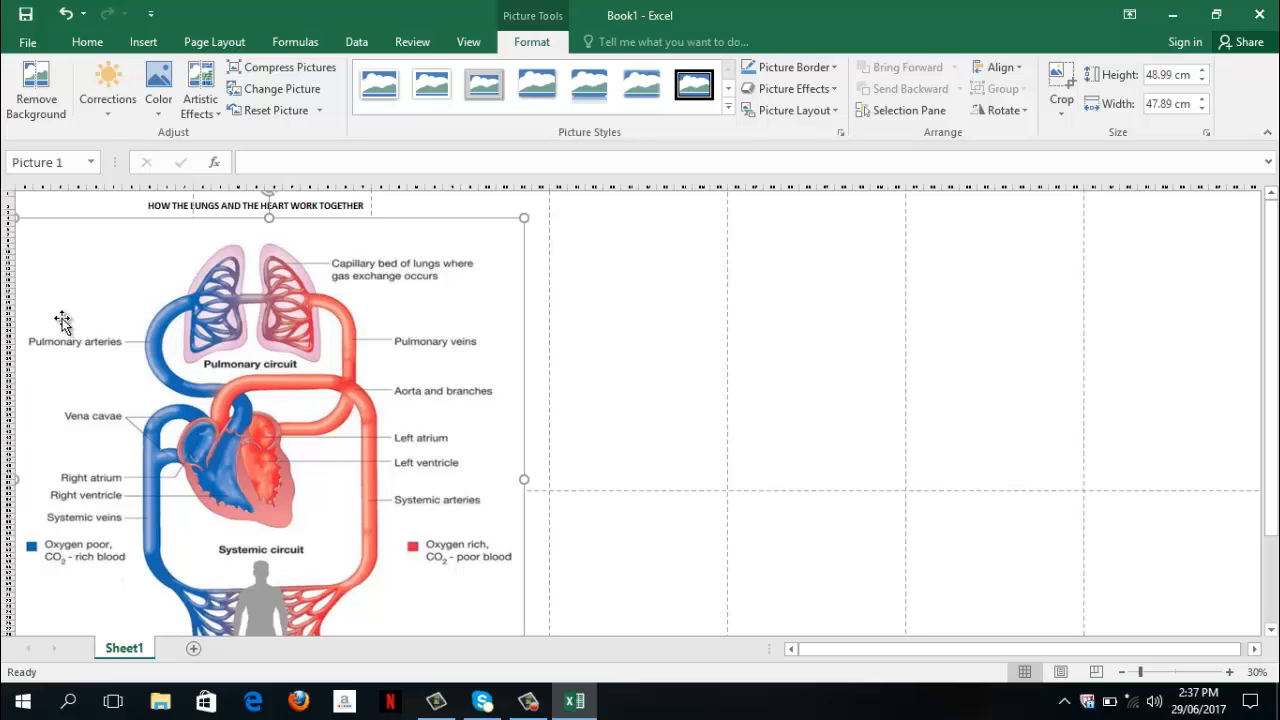
Save the workbook in the Documents folder as an Excel Workbook named "LUNGS AND HEART"
click(29, 50)
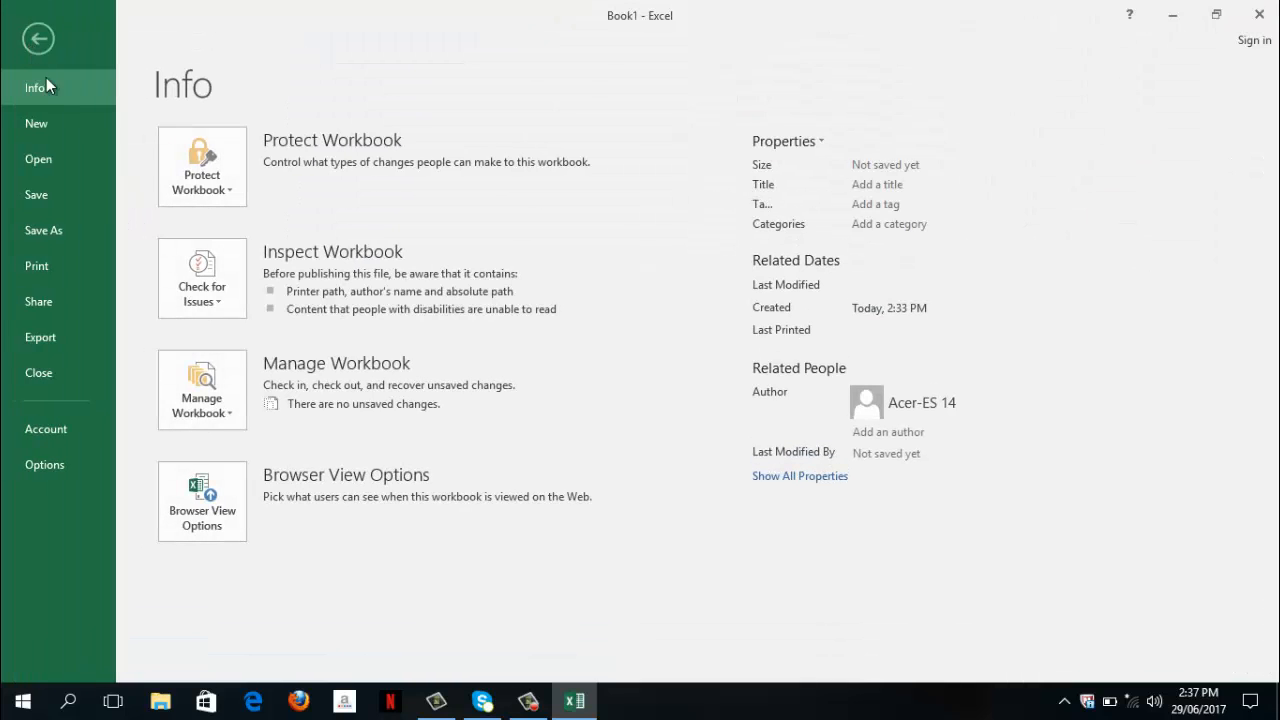
click(41, 233)
click(246, 290)
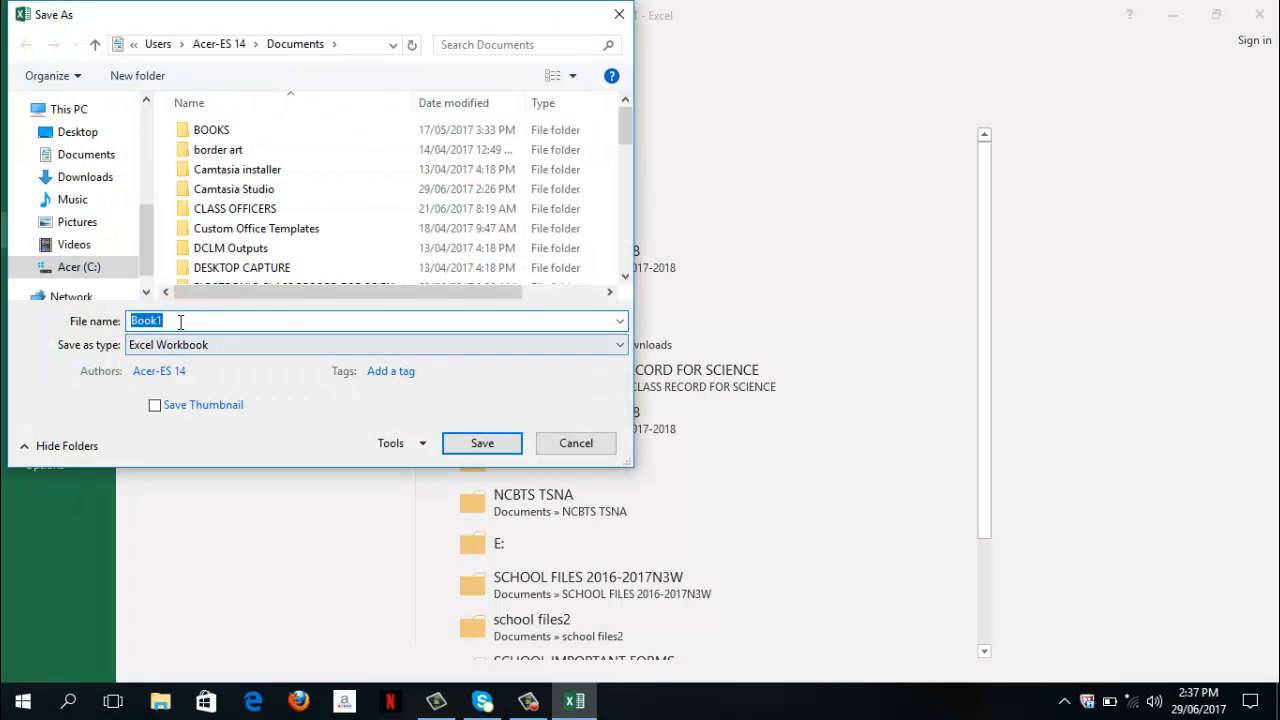
key(BackSpace)
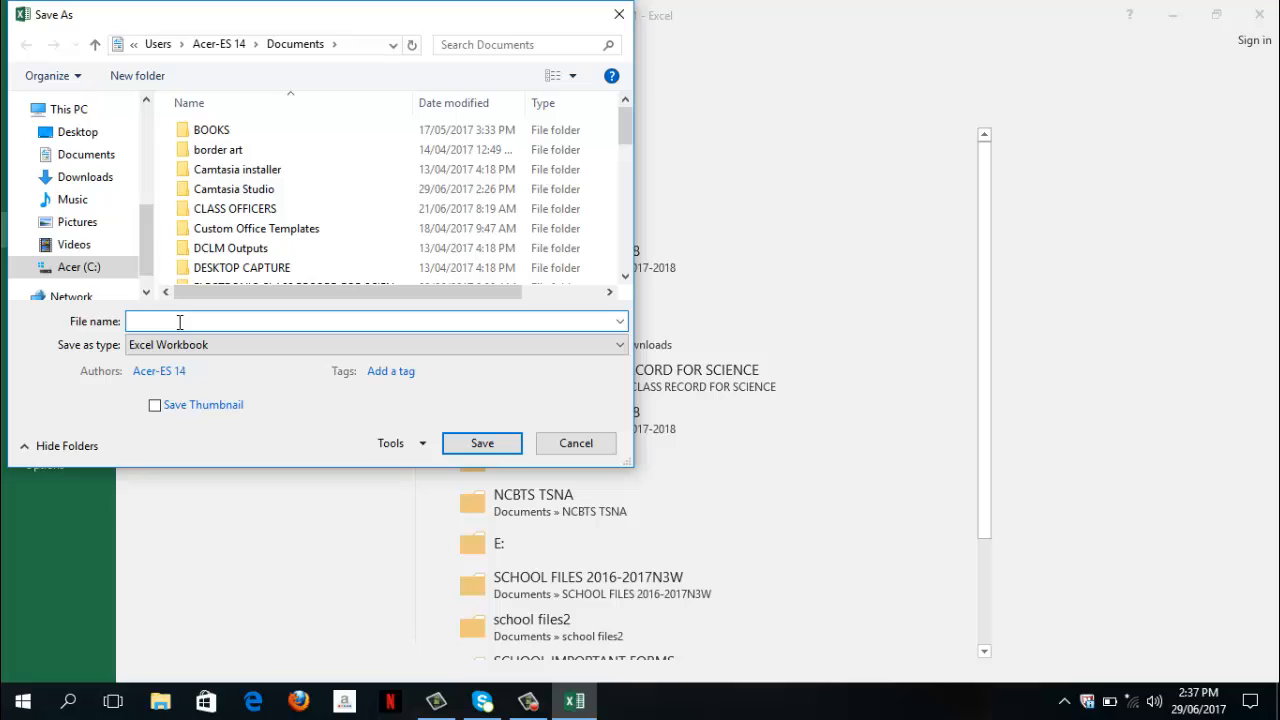
text(L)
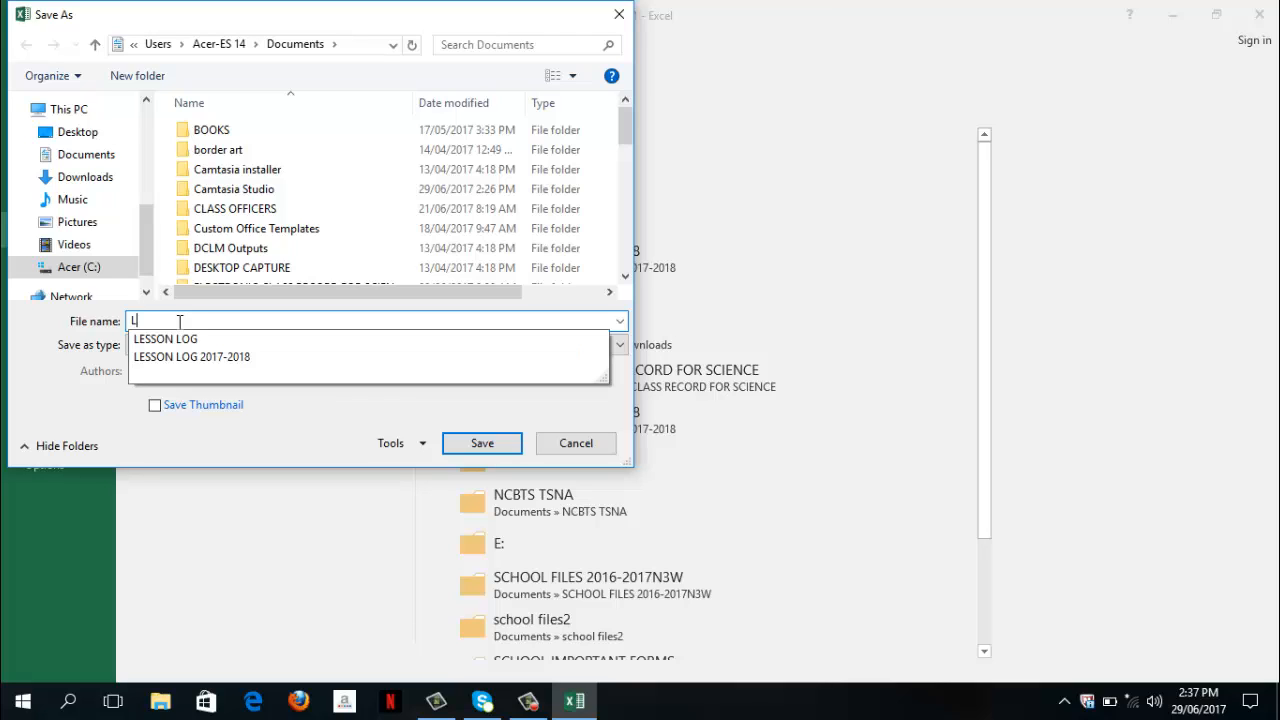
text(UNGS AND HEART)
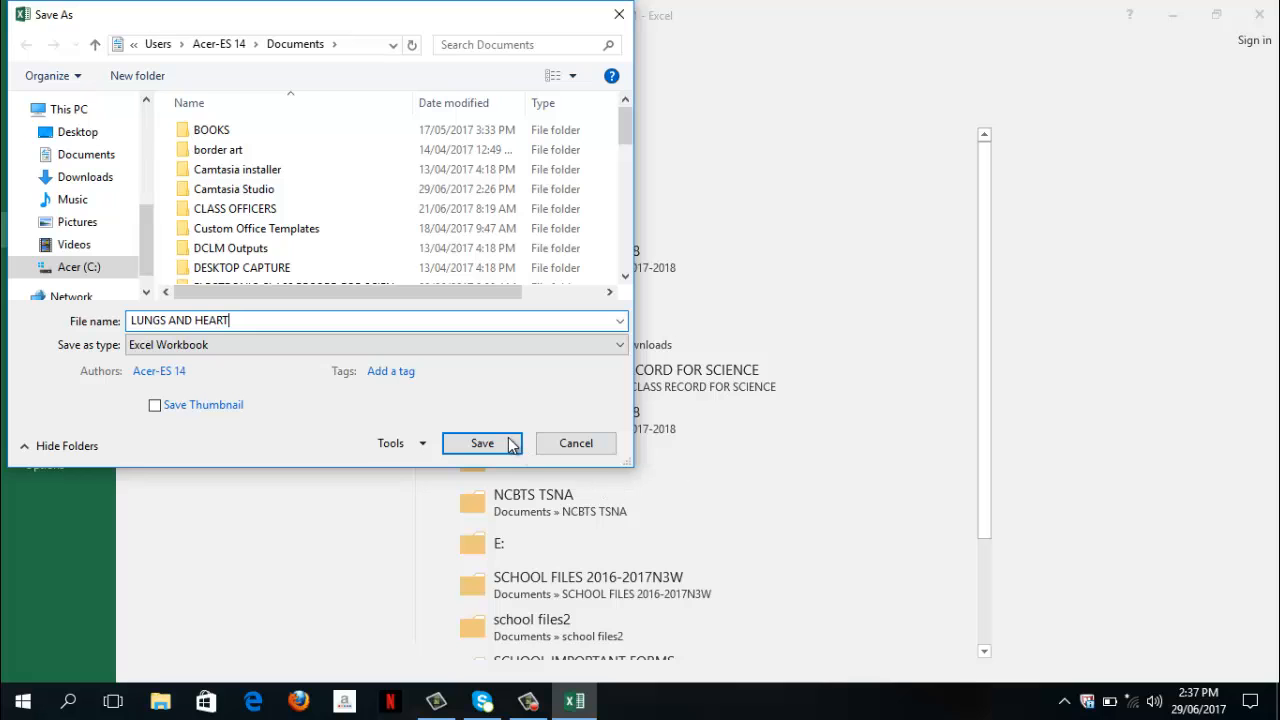
click(482, 443)
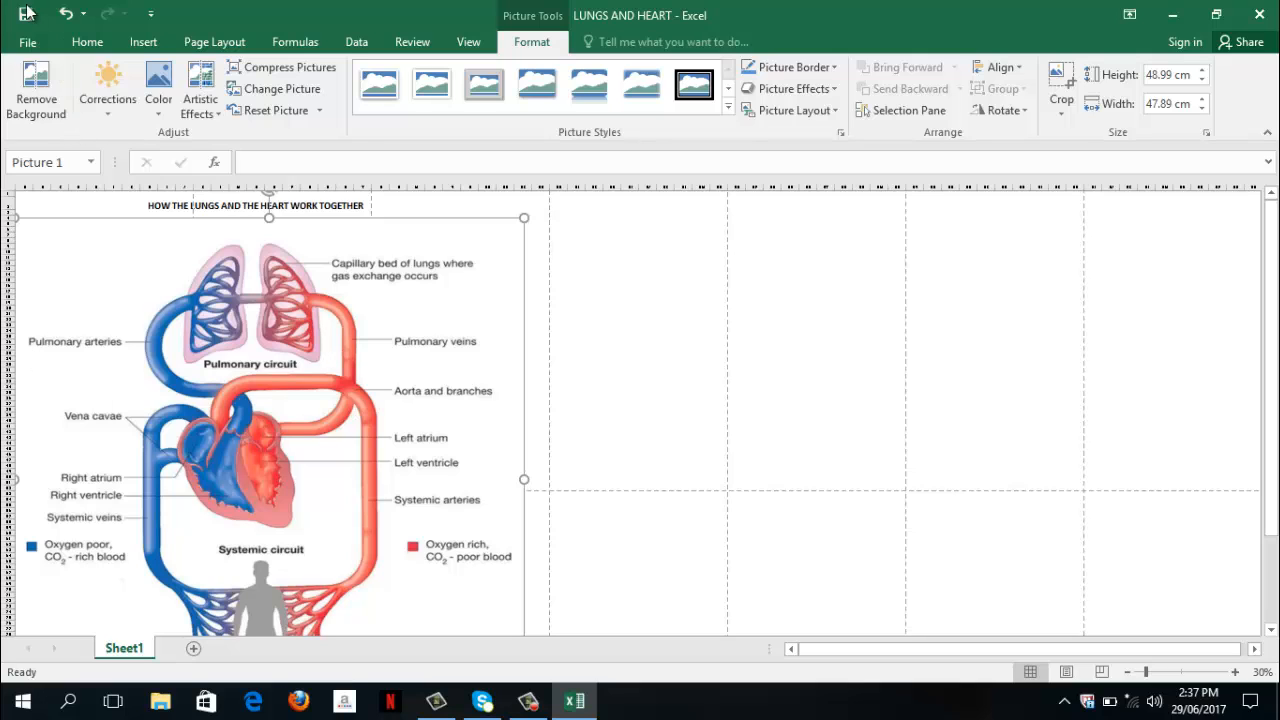
Examine the print preview page by page through page 6 with Microsoft Print to PDF as the printer, and return to the worksheet
click(28, 45)
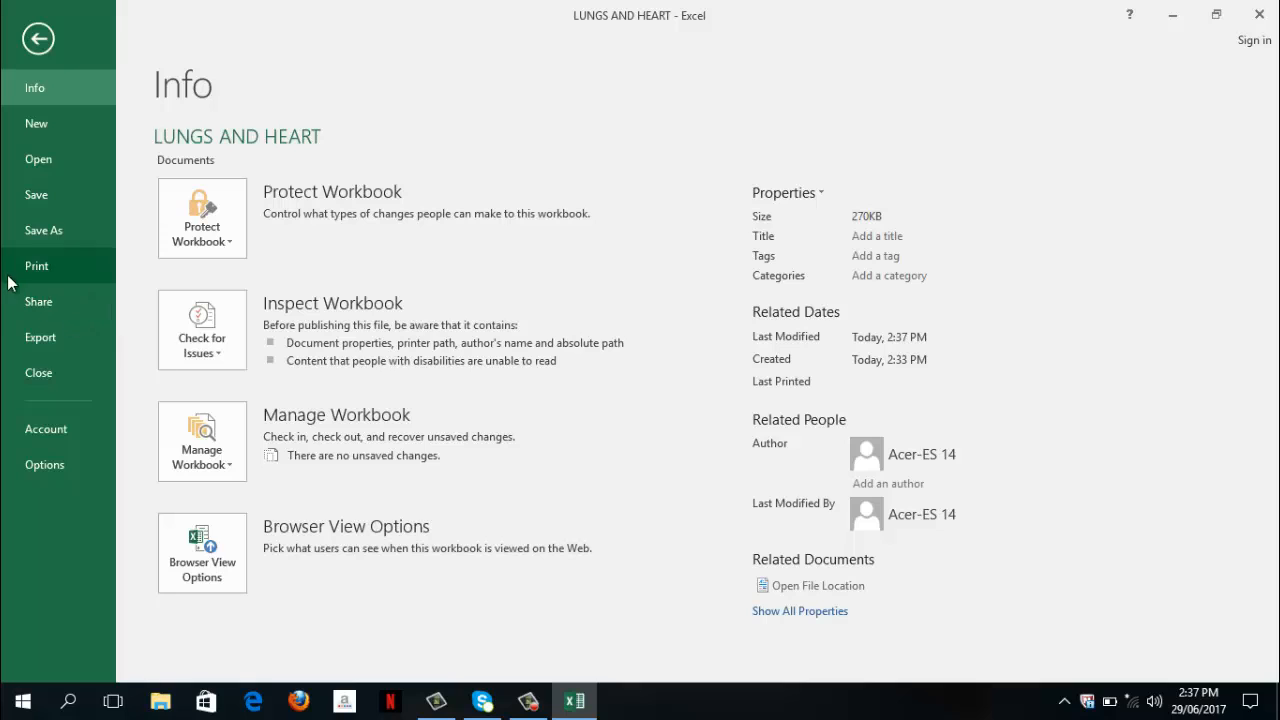
click(37, 268)
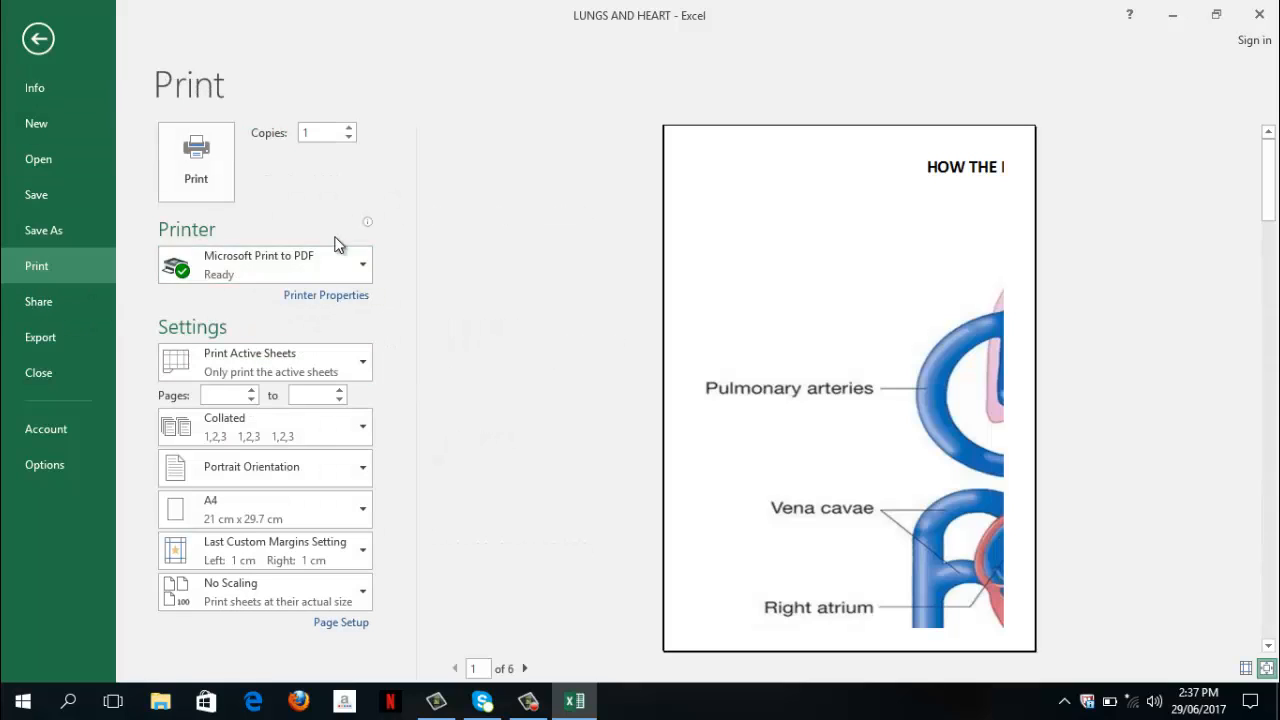
click(365, 273)
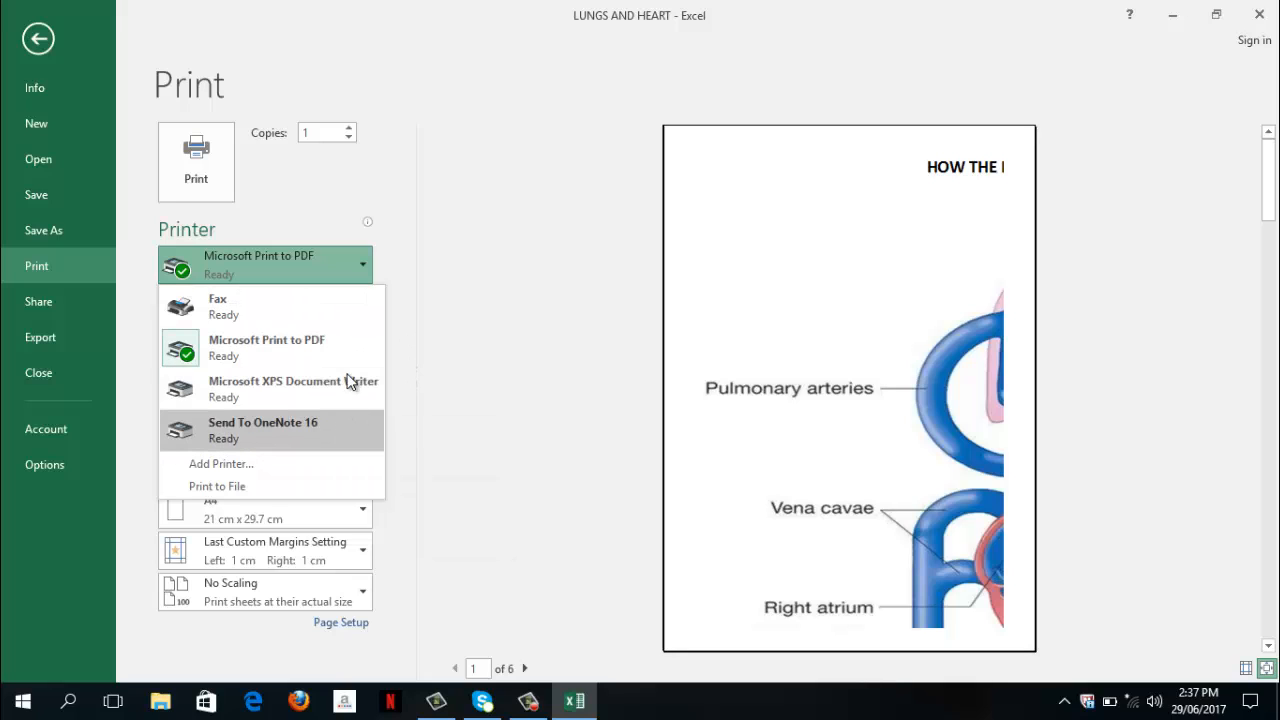
click(298, 352)
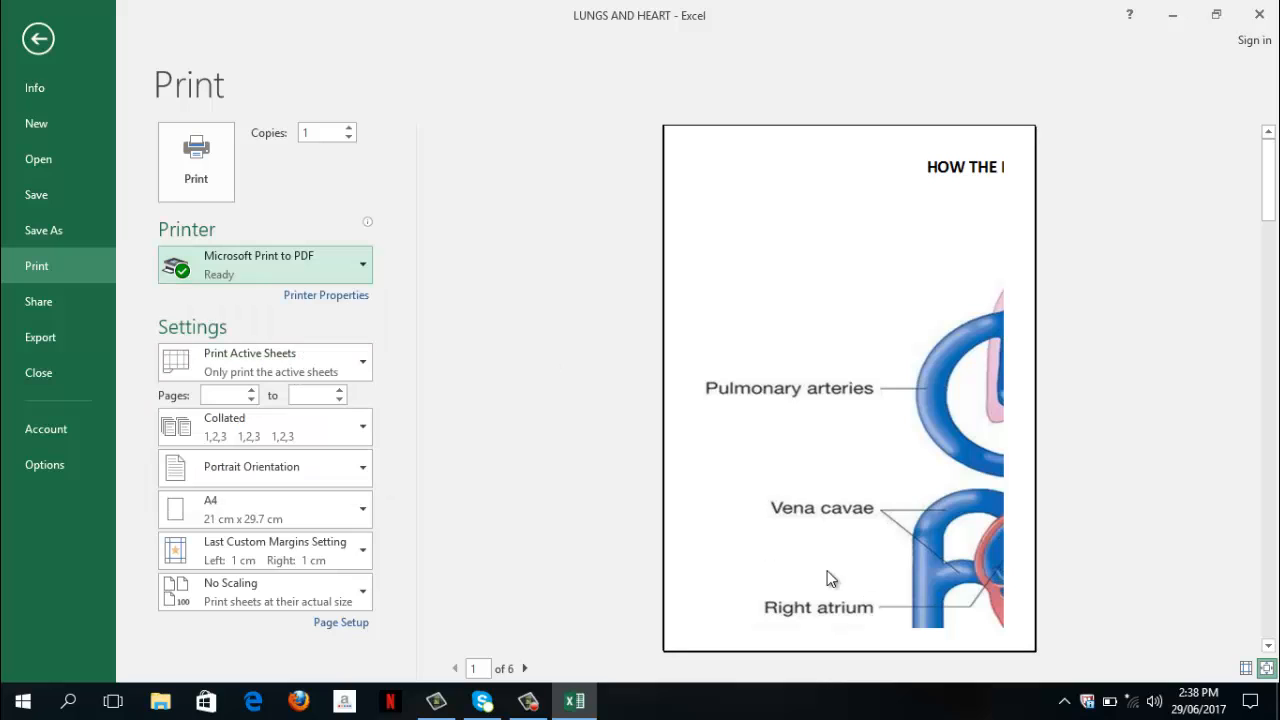
click(524, 669)
click(524, 669)
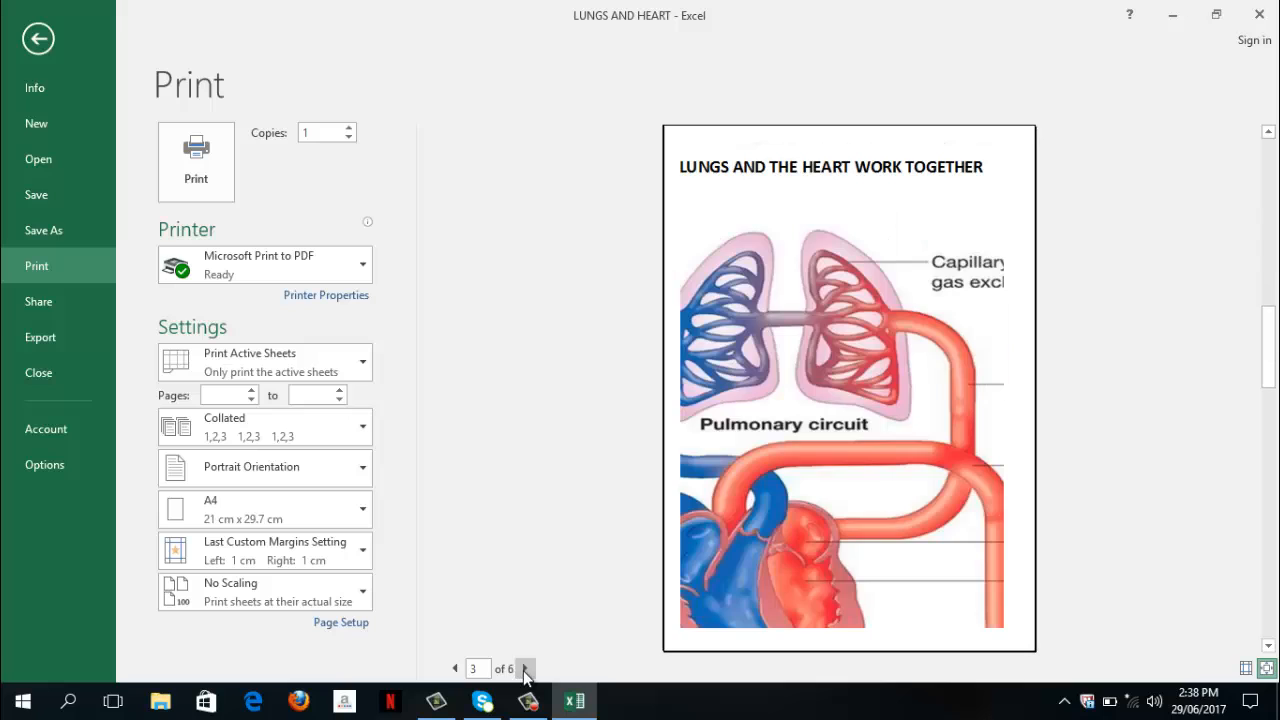
click(524, 669)
click(524, 669)
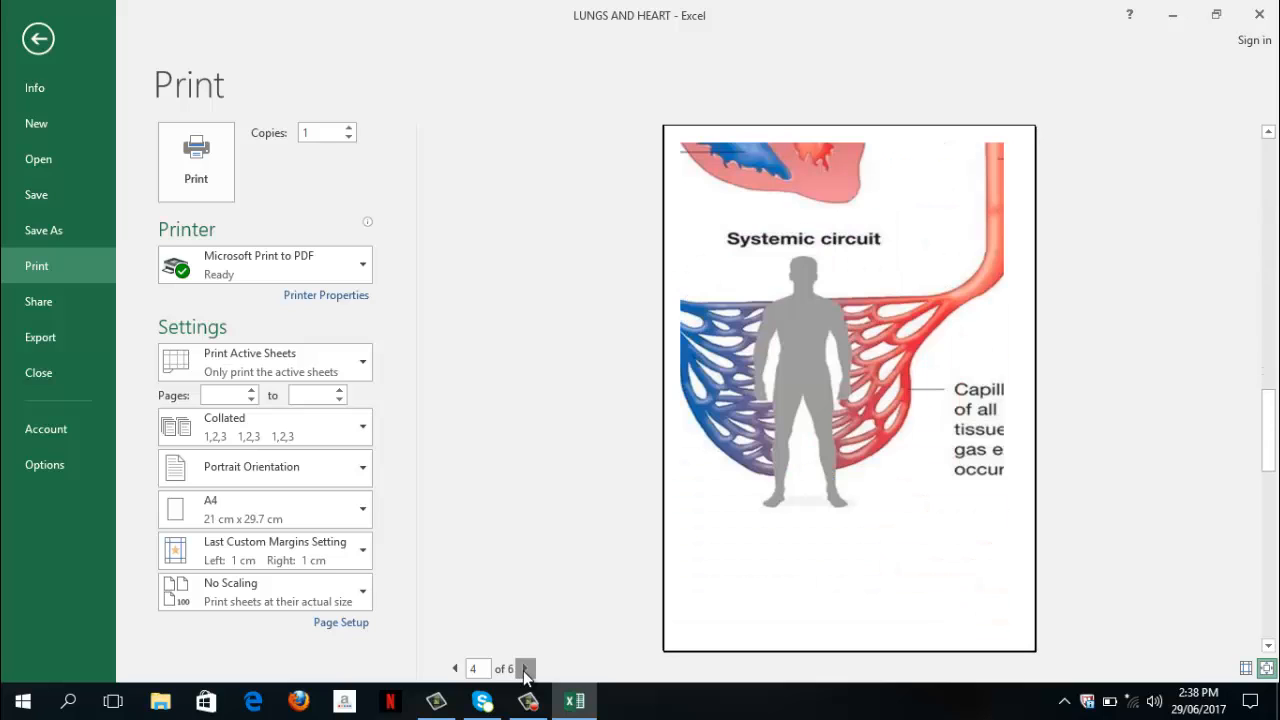
click(524, 669)
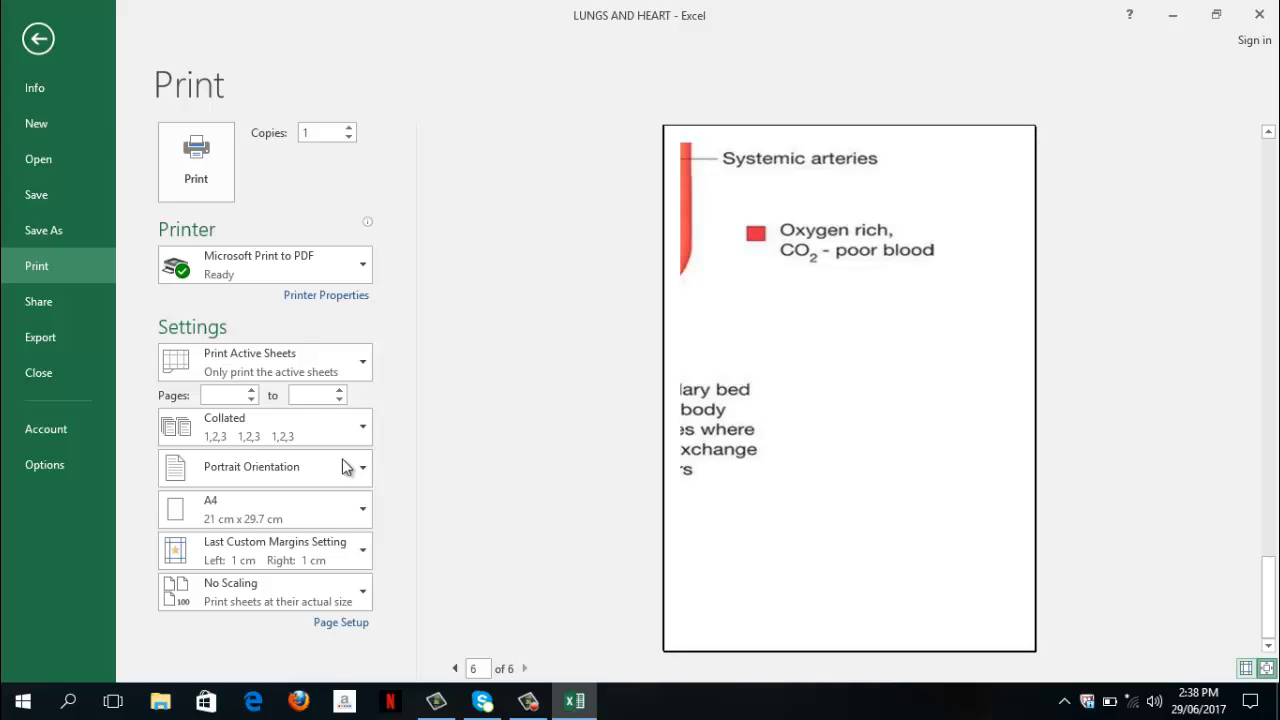
click(37, 38)
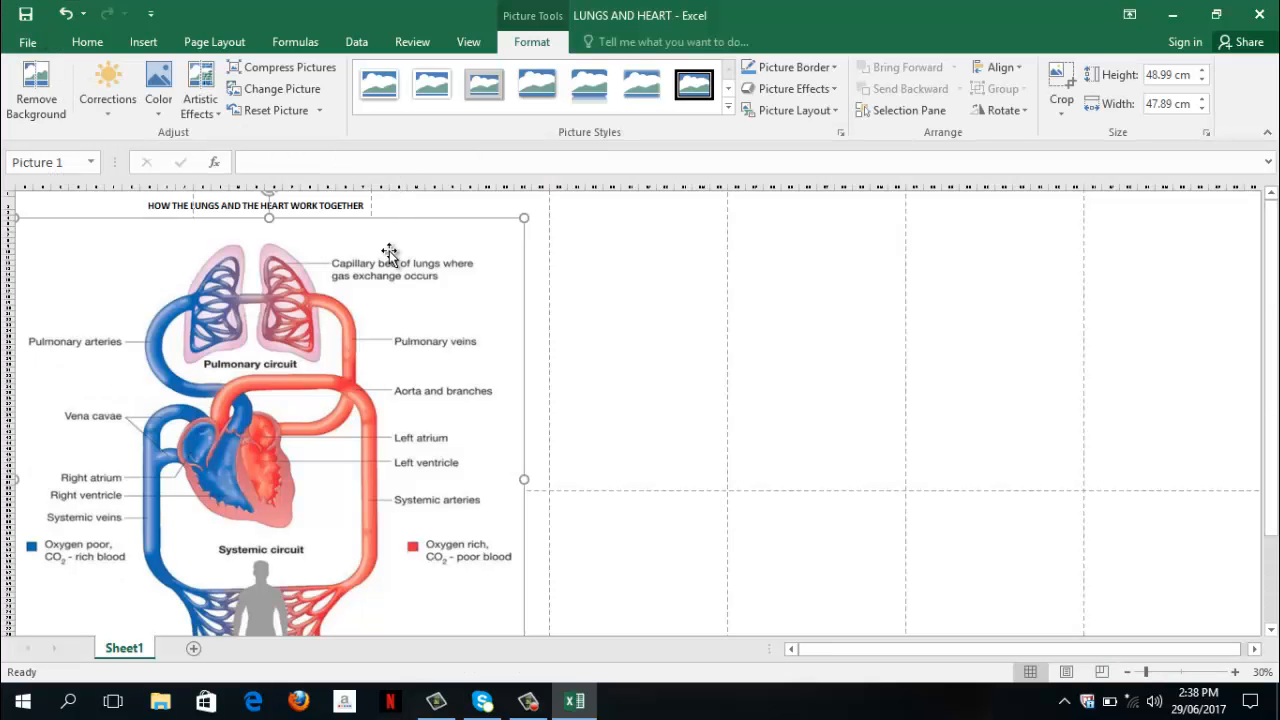